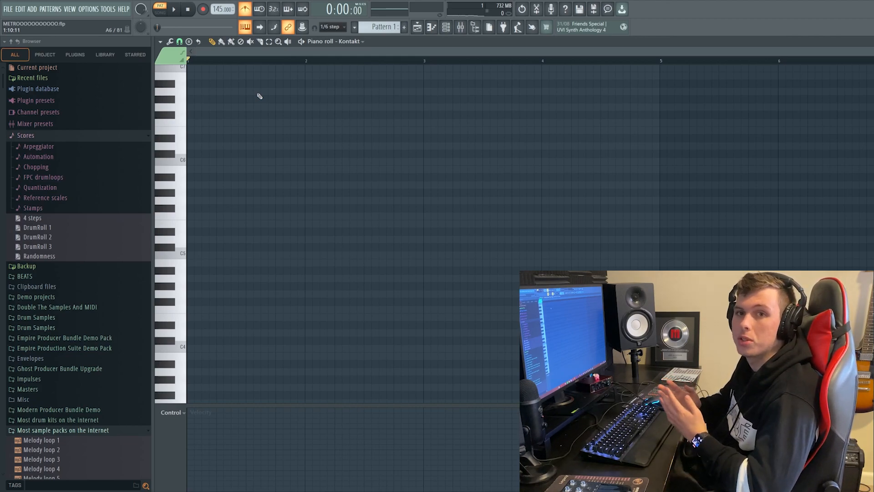
Stamp stacked C minor chords from C3 up to C6 in bar 1 of the Kontakt pattern, and play them back.
{"action": "left_click", "coordinate": [189, 41]}
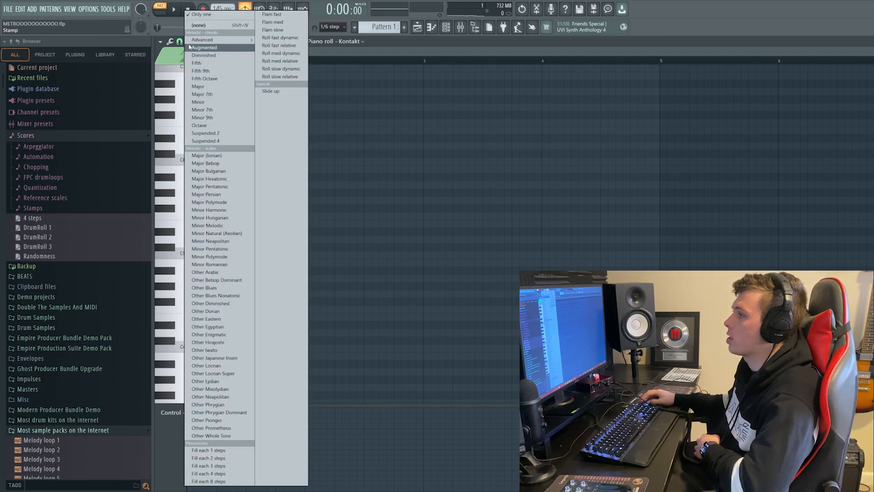
{"action": "left_click", "coordinate": [199, 101]}
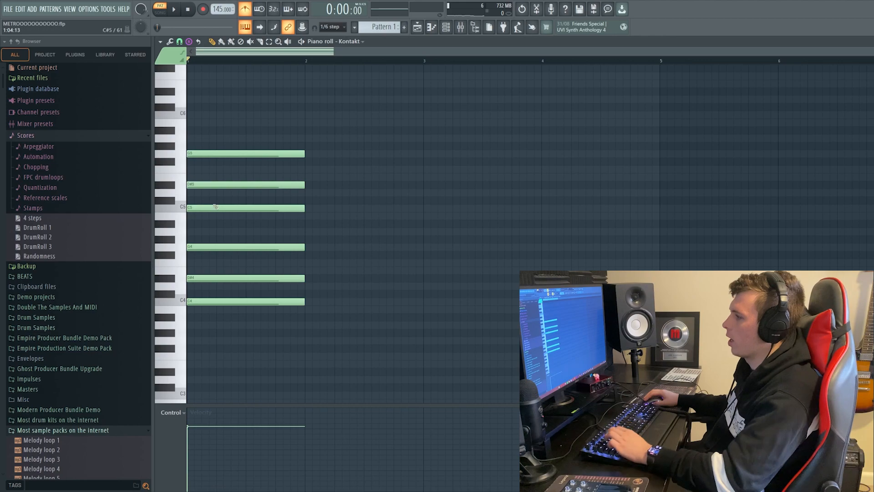
{"action": "scroll", "coordinate": [212, 208], "scroll_direction": "down", "scroll_amount": 3}
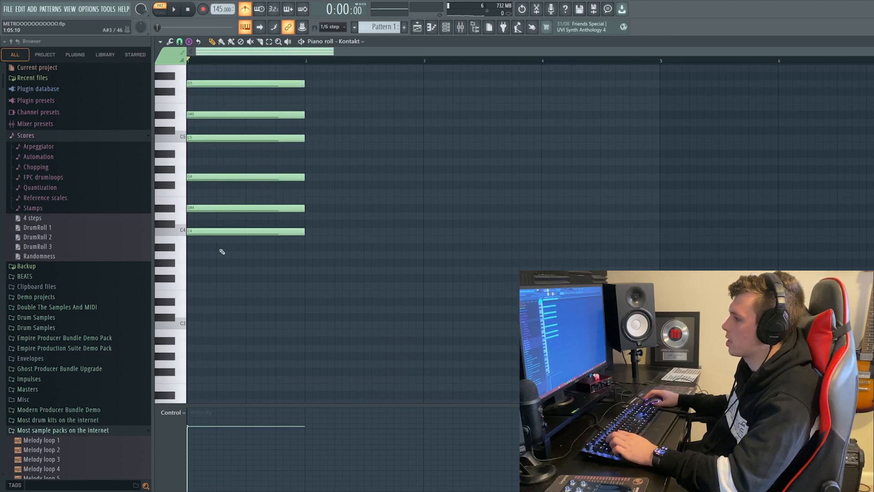
{"action": "left_click_drag", "start_coordinate": [216, 242], "coordinate": [211, 331]}
{"action": "key", "text": "space"}
{"action": "scroll", "coordinate": [320, 234], "scroll_direction": "up", "scroll_amount": 2}
{"action": "scroll", "coordinate": [321, 235], "scroll_direction": "up", "scroll_amount": 1}
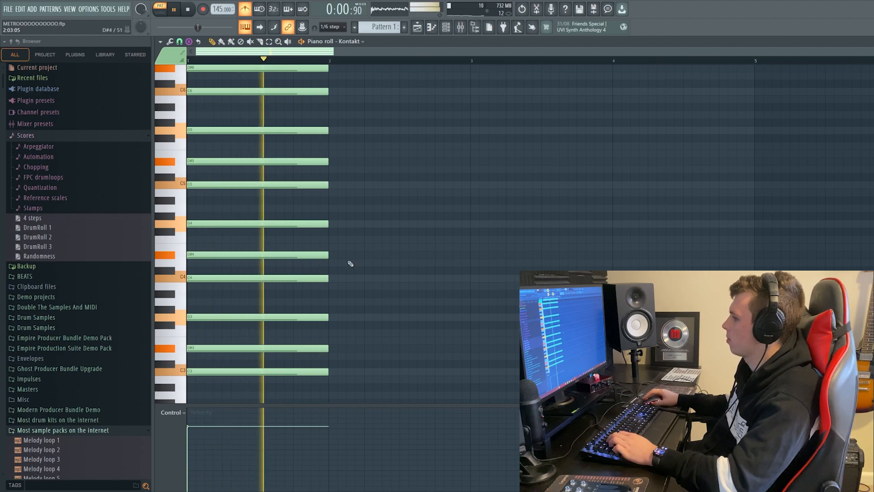
Stop playback and extend all the C minor chord notes together to span eight bars.
{"action": "key", "text": "space"}
{"action": "key", "text": "ctrl+a"}
{"action": "left_click_drag", "start_coordinate": [327, 223], "coordinate": [873, 209]}
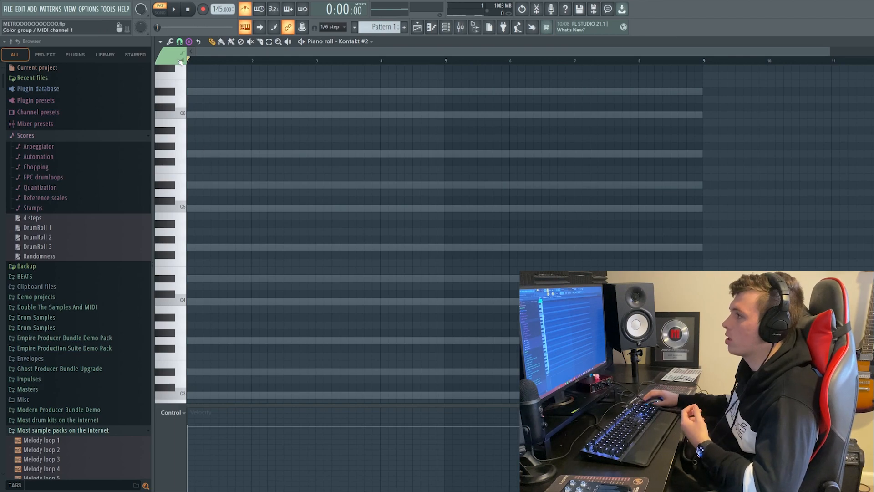
View the piano roll options in Kontakt #2, and play back its one-bar G4, C5 and D#5 chord.
{"action": "left_click", "coordinate": [160, 42]}
{"action": "mouse_move", "coordinate": [170, 71]}
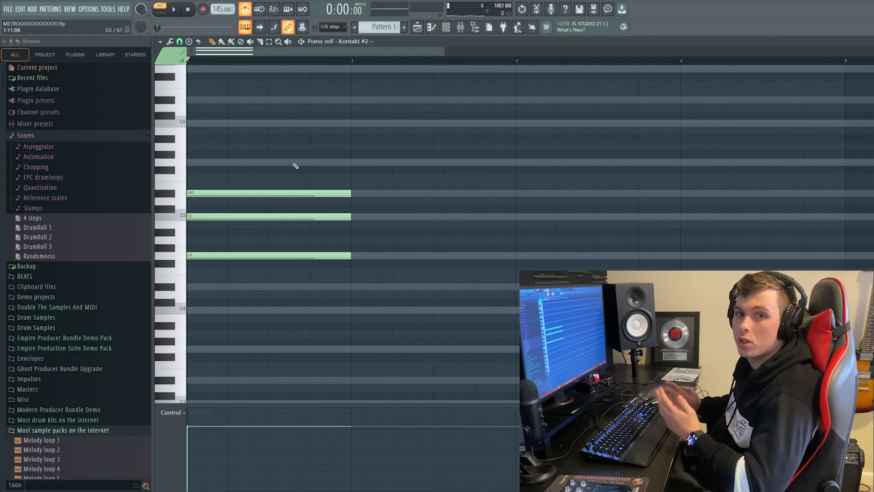
{"action": "key", "text": "space"}
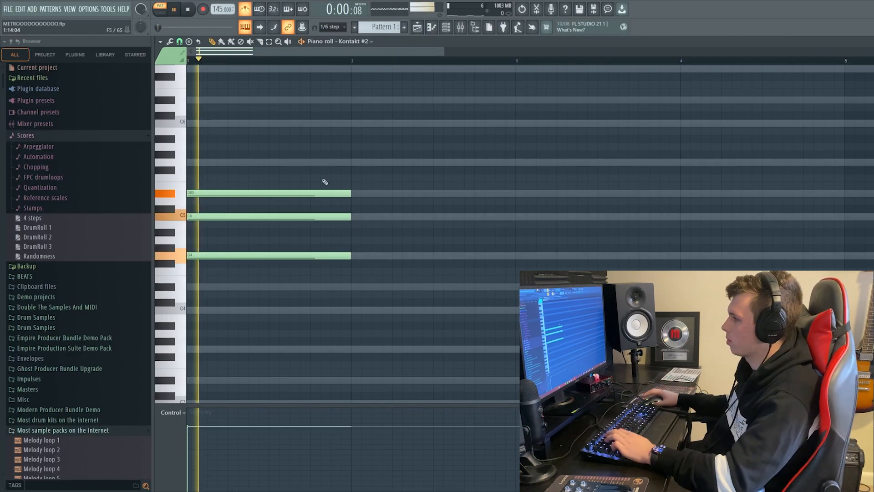
{"action": "scroll", "coordinate": [429, 204], "scroll_direction": "up", "scroll_amount": 2}
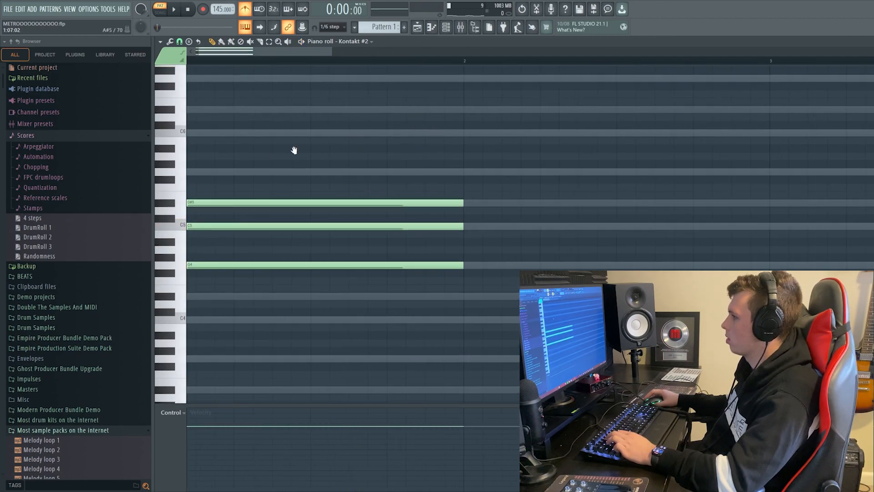
{"action": "key", "text": "space"}
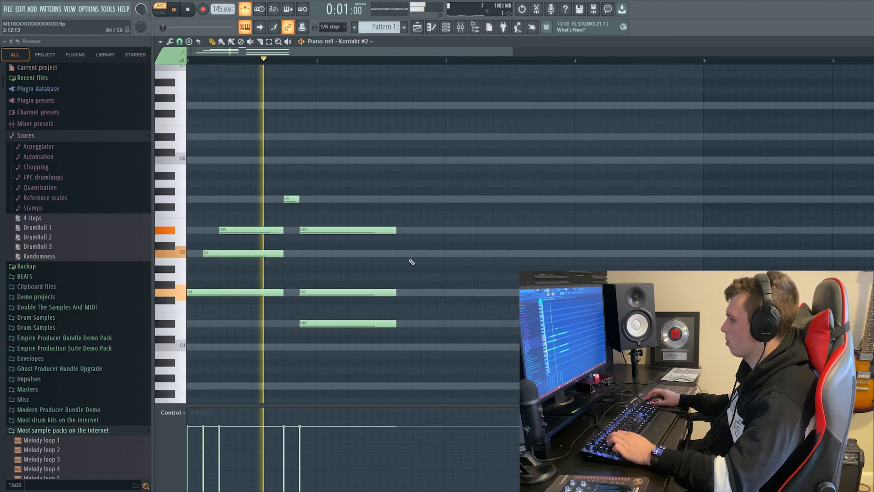
Add a C5, D#5 and G5 chord just before bar 3, and extend bar 3's D#5 note to bar 4.
{"action": "left_click", "coordinate": [414, 253]}
{"action": "left_click", "coordinate": [413, 230]}
{"action": "left_click", "coordinate": [414, 199]}
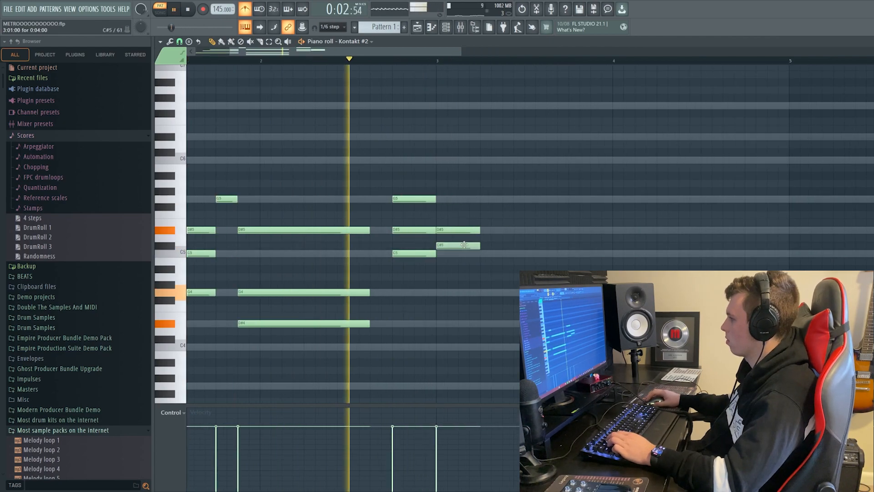
{"action": "left_click_drag", "start_coordinate": [477, 230], "coordinate": [614, 230]}
{"action": "key", "text": "space"}
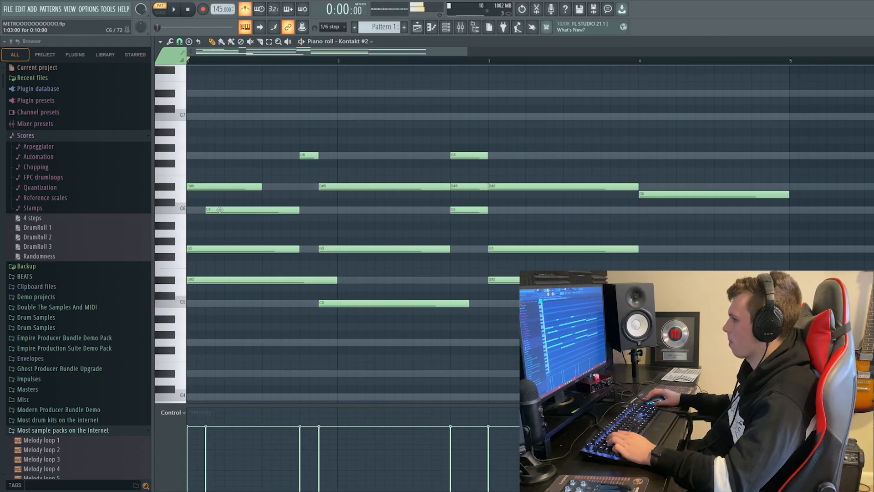
Move bar 1's C6 note to the bar start, extend its D#6, C6 and G5 notes to the next chord, and play the melody.
{"action": "left_click_drag", "start_coordinate": [220, 210], "coordinate": [201, 209]}
{"action": "key", "text": "space"}
{"action": "left_click_drag", "start_coordinate": [262, 190], "coordinate": [318, 210]}
{"action": "left_click_drag", "start_coordinate": [300, 248], "coordinate": [318, 248]}
{"action": "scroll", "coordinate": [423, 234], "scroll_direction": "down", "scroll_amount": 2}
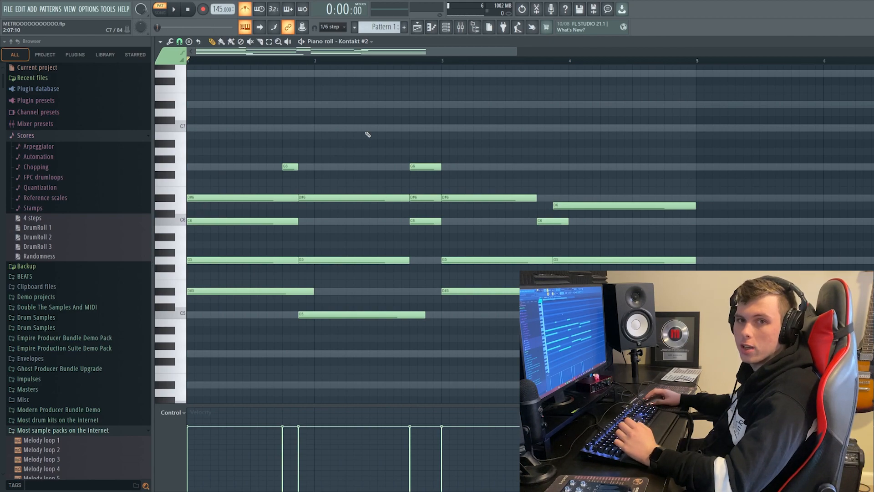
{"action": "key", "text": "space"}
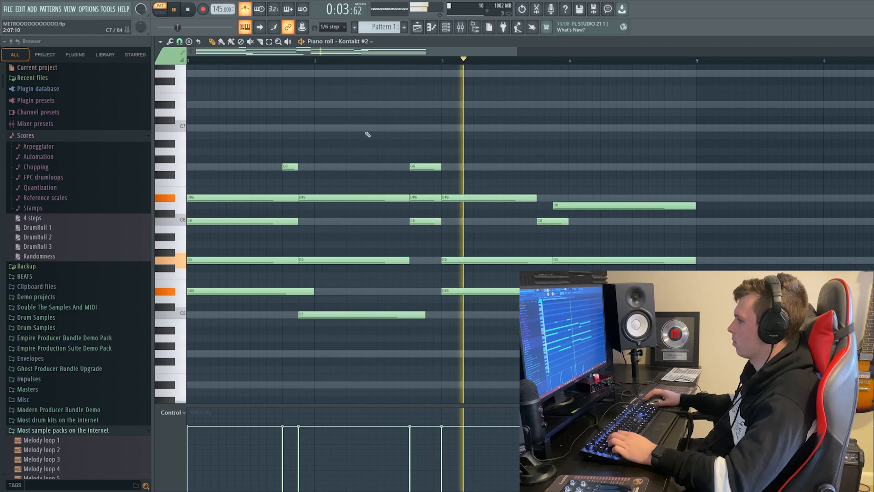
{"action": "left_click_drag", "start_coordinate": [495, 143], "coordinate": [451, 141]}
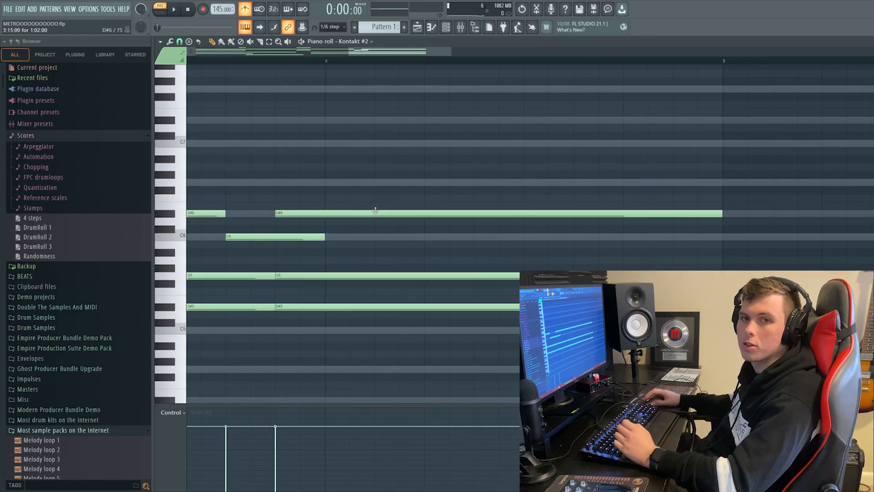
Lower the last chord's D#6 note to D6 and its D#5 note to D5.
{"action": "left_click_drag", "start_coordinate": [392, 188], "coordinate": [350, 326]}
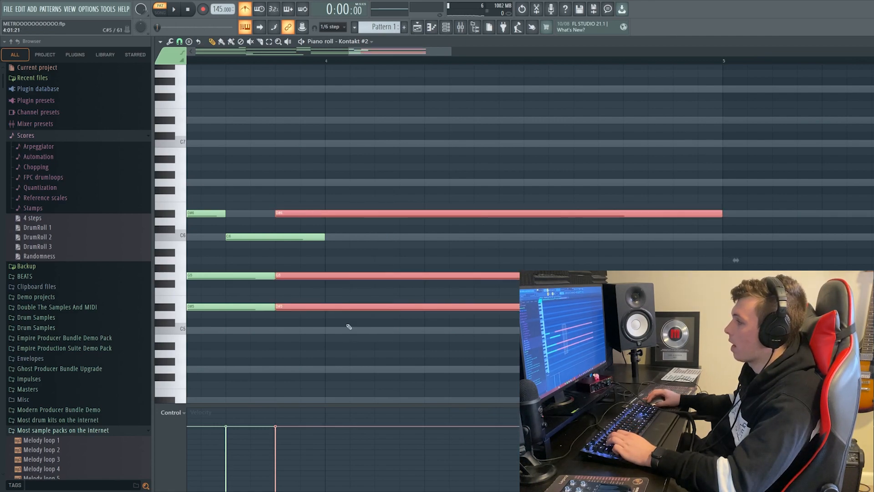
{"action": "left_click", "coordinate": [350, 325], "text": "ctrl"}
{"action": "left_click_drag", "start_coordinate": [355, 213], "coordinate": [353, 222]}
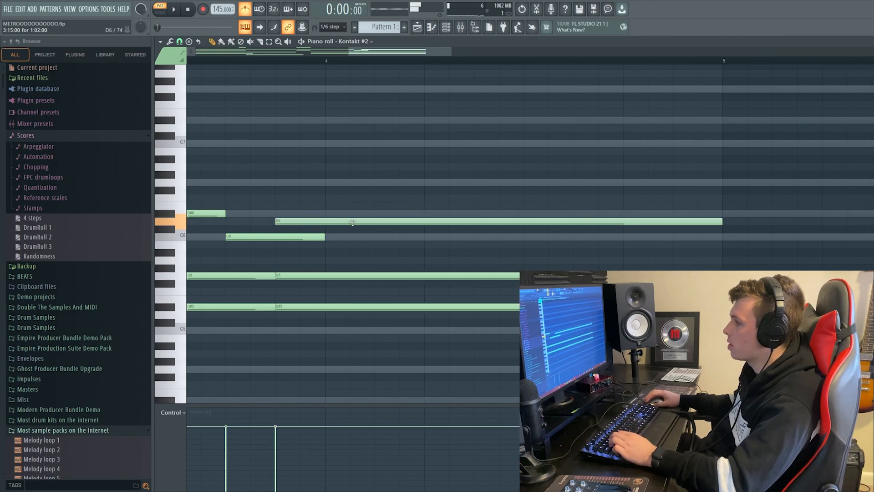
{"action": "left_click_drag", "start_coordinate": [323, 308], "coordinate": [322, 315]}
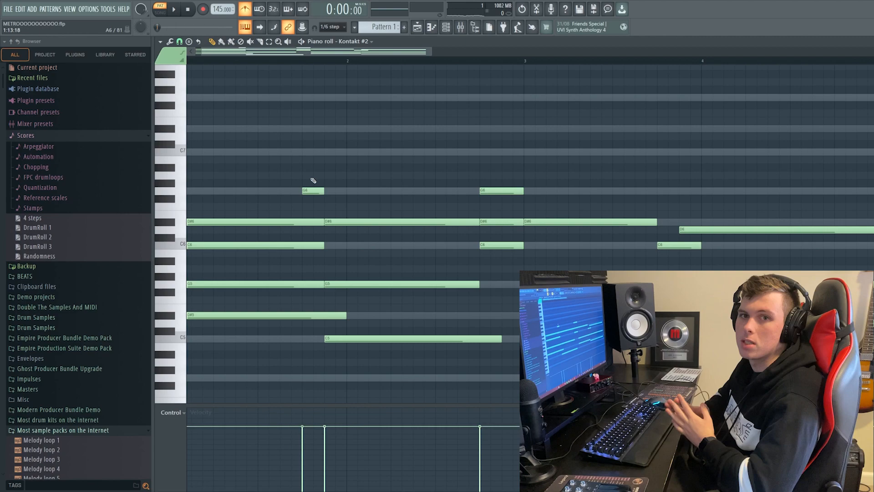
Add a 14-step C7 note at the start of bar 1 above the chords.
{"action": "left_click_drag", "start_coordinate": [252, 160], "coordinate": [371, 150]}
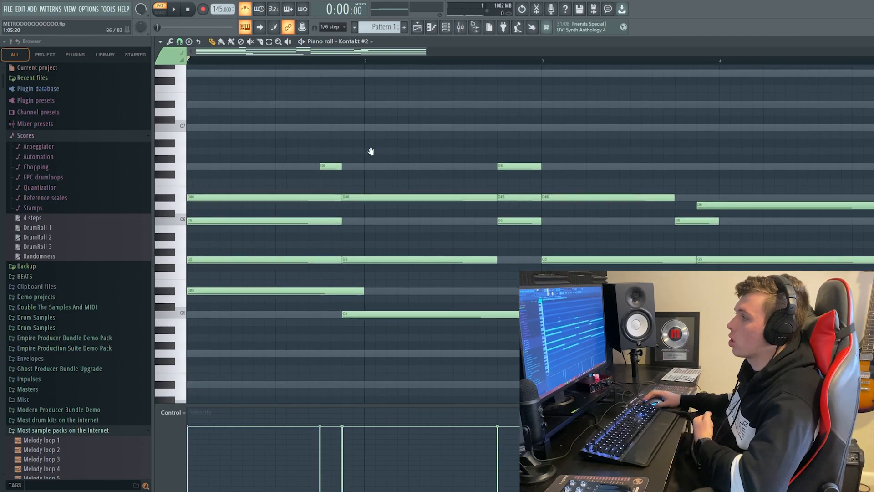
{"action": "scroll", "coordinate": [237, 166], "scroll_direction": "up", "scroll_amount": 3}
{"action": "scroll", "coordinate": [246, 178], "scroll_direction": "down", "scroll_amount": 1}
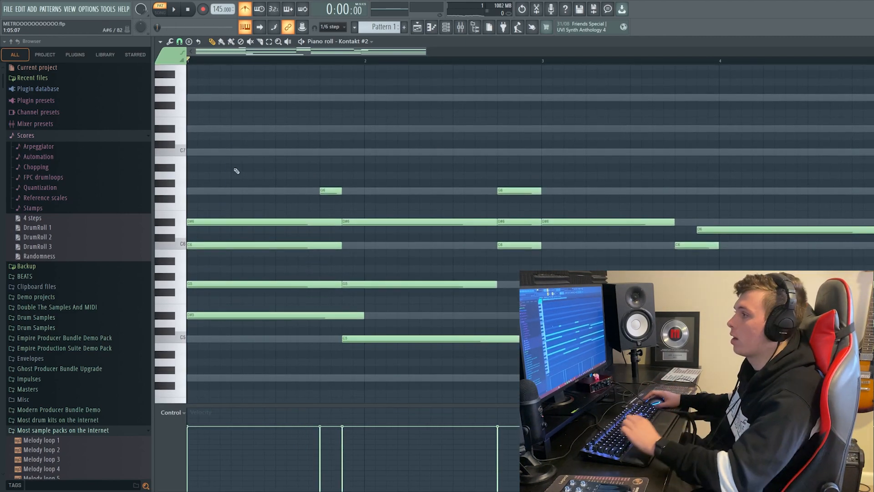
{"action": "scroll", "coordinate": [236, 168], "scroll_direction": "up", "scroll_amount": 2}
{"action": "left_click", "coordinate": [223, 155]}
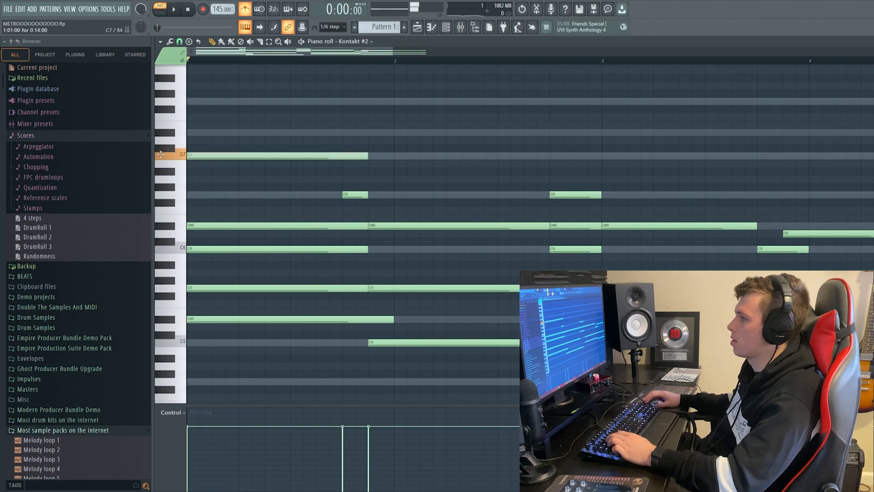
{"action": "key", "text": "space"}
Add a 14-step D#7 note above the second chord, starting just before bar 2, and play it back.
{"action": "left_click_drag", "start_coordinate": [403, 133], "coordinate": [384, 136]}
{"action": "key", "text": "space"}
{"action": "key", "text": "space"}
{"action": "scroll", "coordinate": [413, 187], "scroll_direction": "up", "scroll_amount": 1}
{"action": "left_click_drag", "start_coordinate": [395, 189], "coordinate": [383, 189]}
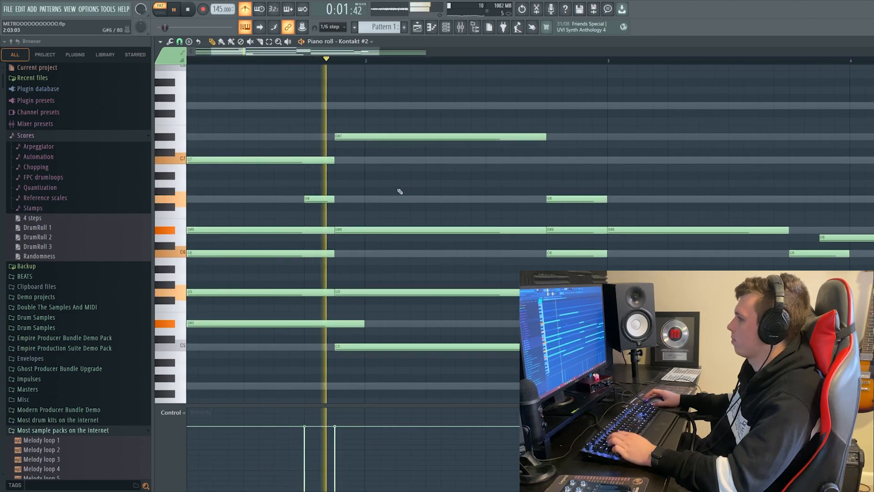
Continue the top melody with a 14-step C7 note at bar 3 and a G6 note at bar 4.
{"action": "left_click_drag", "start_coordinate": [477, 178], "coordinate": [393, 188]}
{"action": "scroll", "coordinate": [524, 175], "scroll_direction": "right", "scroll_amount": 4}
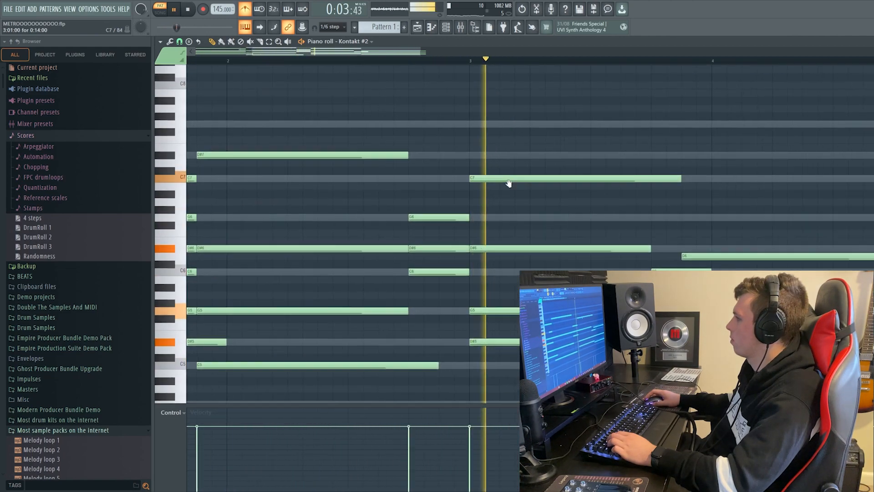
{"action": "scroll", "coordinate": [629, 187], "scroll_direction": "right", "scroll_amount": 3}
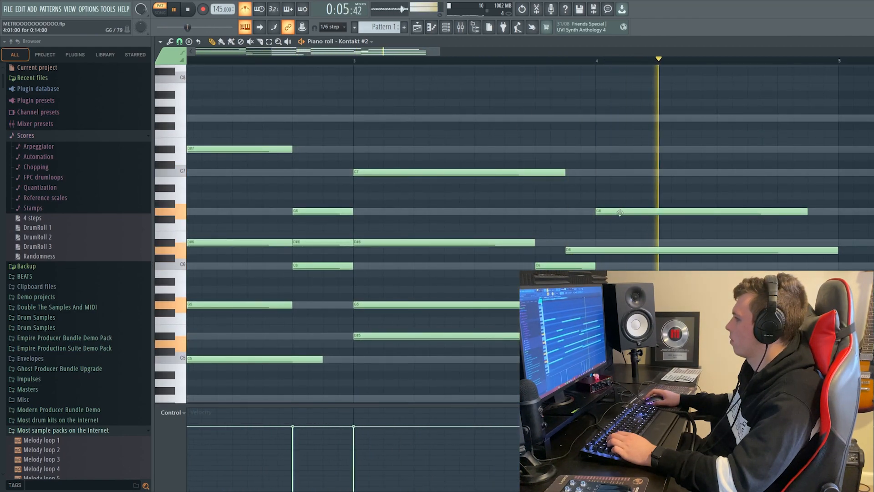
{"action": "scroll", "coordinate": [629, 208], "scroll_direction": "down", "scroll_amount": 2}
{"action": "key", "text": "space"}
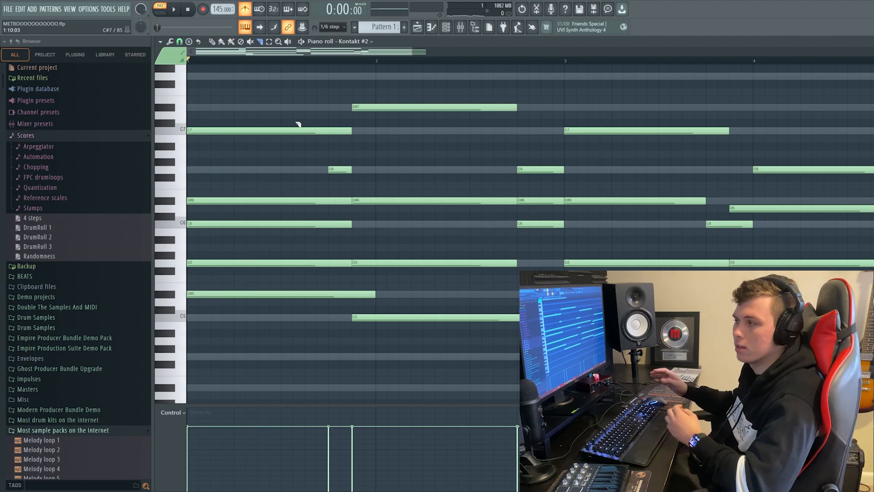
Slice all the notes of bar 1's opening chord one beat in, and play back the rhythm.
{"action": "scroll", "coordinate": [238, 316], "scroll_direction": "up", "scroll_amount": 1}
{"action": "key", "text": "space"}
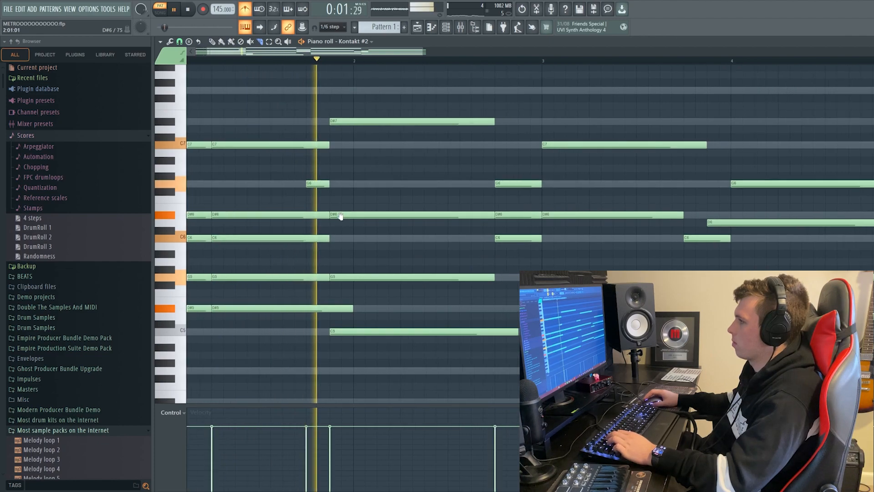
{"action": "left_click_drag", "start_coordinate": [383, 176], "coordinate": [386, 177]}
{"action": "left_click_drag", "start_coordinate": [465, 203], "coordinate": [372, 194]}
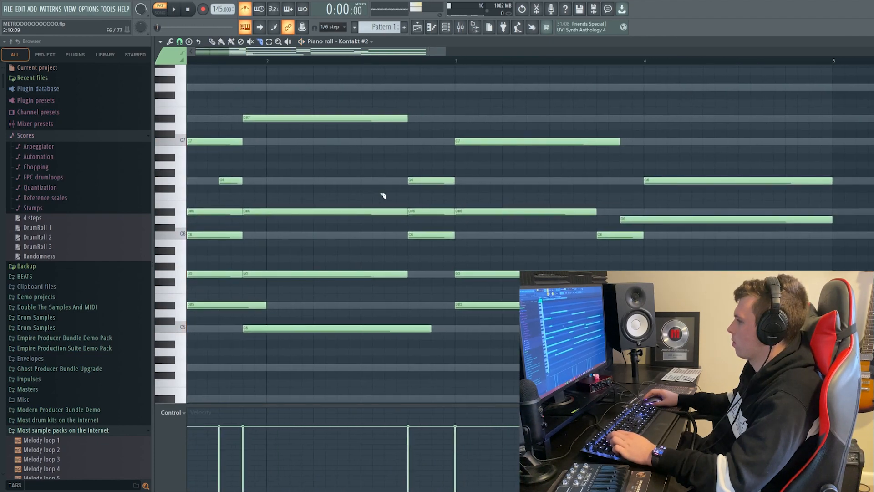
Slice bar 3's D#6 note two steps in and its G5 note four steps in.
{"action": "left_click_drag", "start_coordinate": [486, 212], "coordinate": [487, 221]}
{"action": "left_click_drag", "start_coordinate": [506, 276], "coordinate": [506, 283]}
{"action": "left_click_drag", "start_coordinate": [519, 249], "coordinate": [428, 244]}
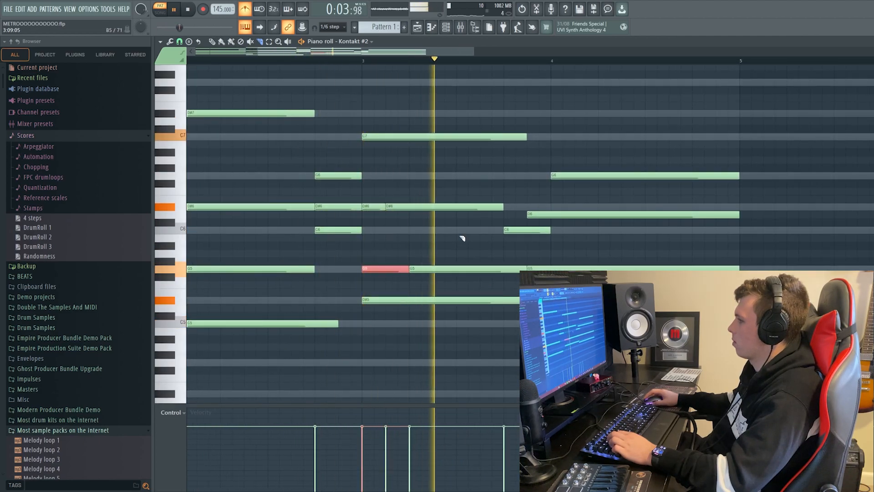
{"action": "left_click", "coordinate": [463, 239]}
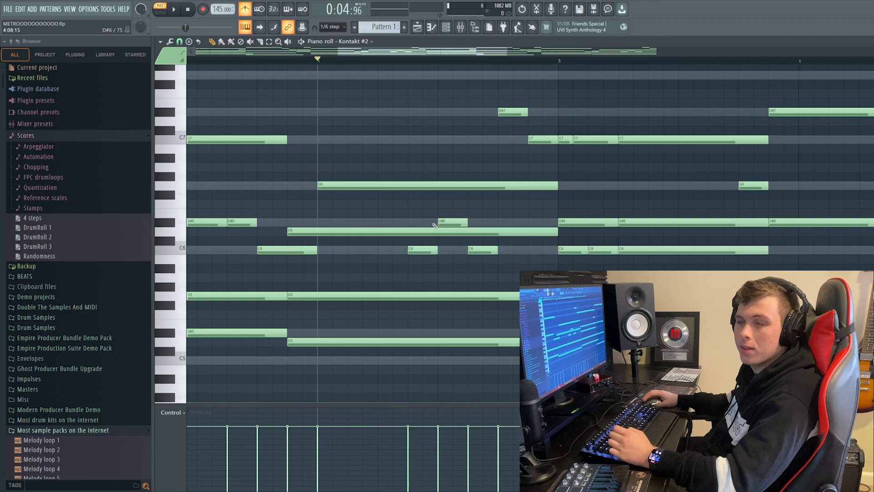
{"action": "left_click", "coordinate": [429, 249], "text": "ctrl+shift"}
{"action": "left_click", "coordinate": [485, 259]}
{"action": "left_click_drag", "start_coordinate": [490, 99], "coordinate": [540, 156]}
{"action": "left_click", "coordinate": [542, 158]}
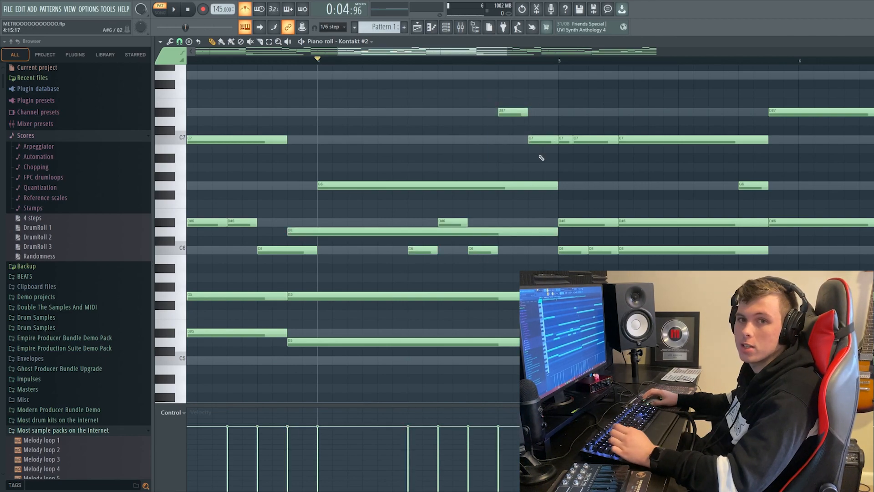
Play the melody from bar 3 to hear the short fill notes leading into bar 5.
{"action": "left_click_drag", "start_coordinate": [317, 109], "coordinate": [400, 118]}
{"action": "left_click", "coordinate": [263, 61]}
{"action": "key", "text": "space"}
{"action": "left_click_drag", "start_coordinate": [465, 121], "coordinate": [394, 109]}
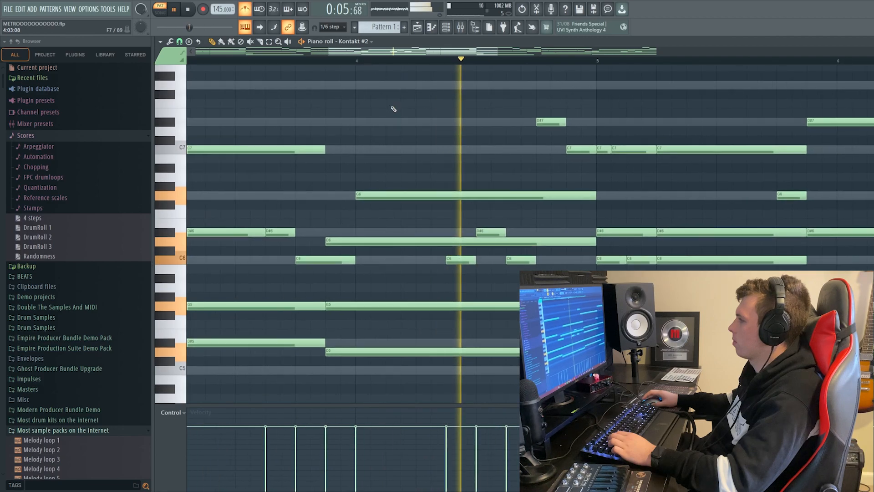
{"action": "scroll", "coordinate": [453, 139], "scroll_direction": "down", "scroll_amount": 2}
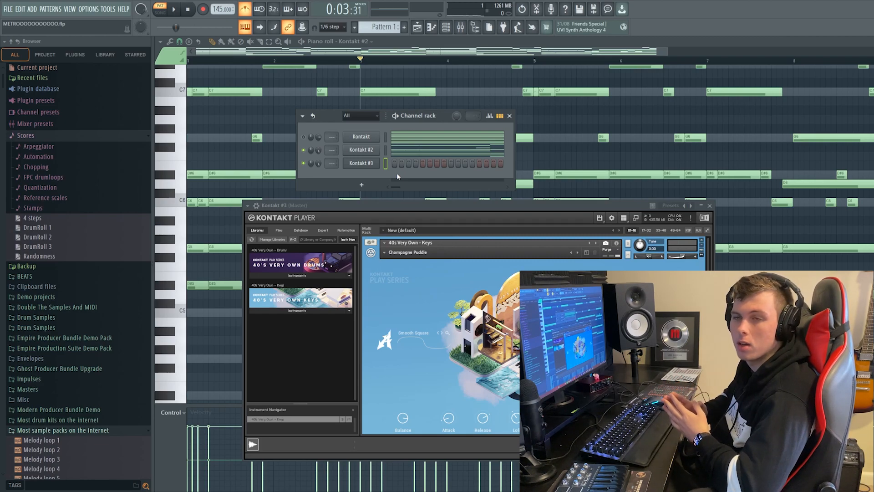
Paste the copied melody notes into the Kontakt #3 channel and mute Kontakt #2.
{"action": "key", "text": "Down"}
{"action": "key", "text": "ctrl+v"}
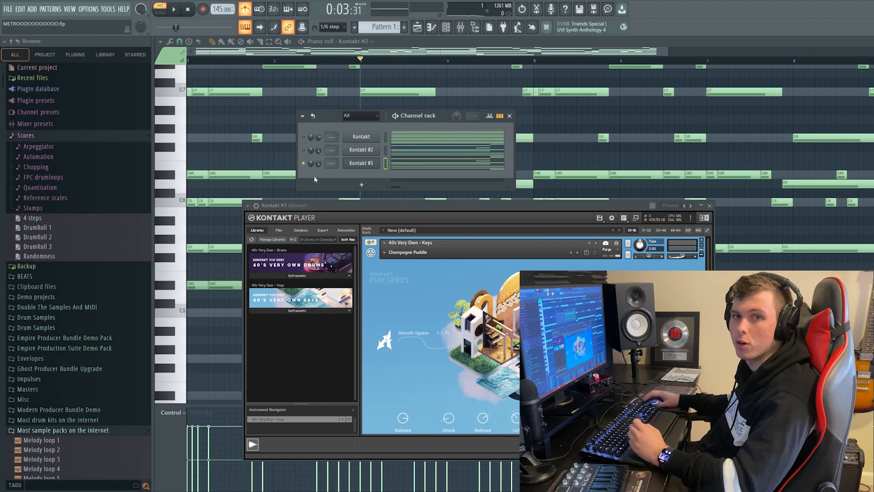
Play the pasted melody from the beginning and switch the Kontakt #3 preset to Colour Keys.
{"action": "key", "text": "space"}
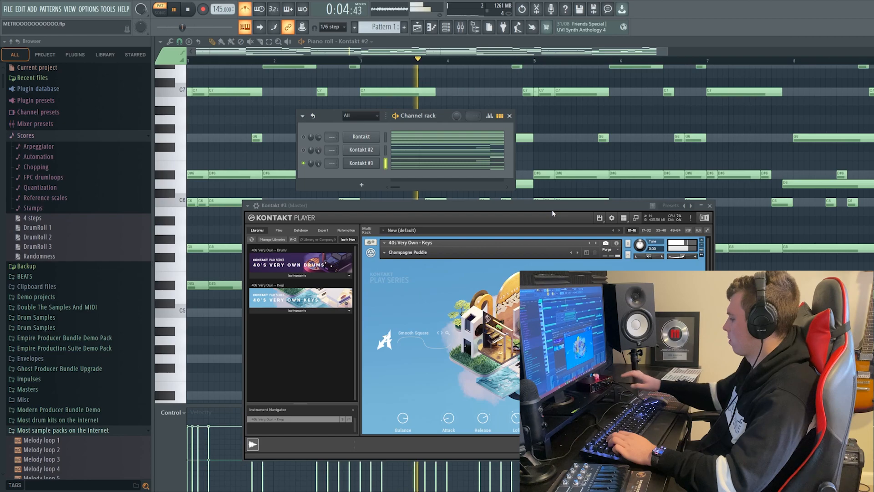
{"action": "left_click_drag", "start_coordinate": [184, 27], "coordinate": [166, 28]}
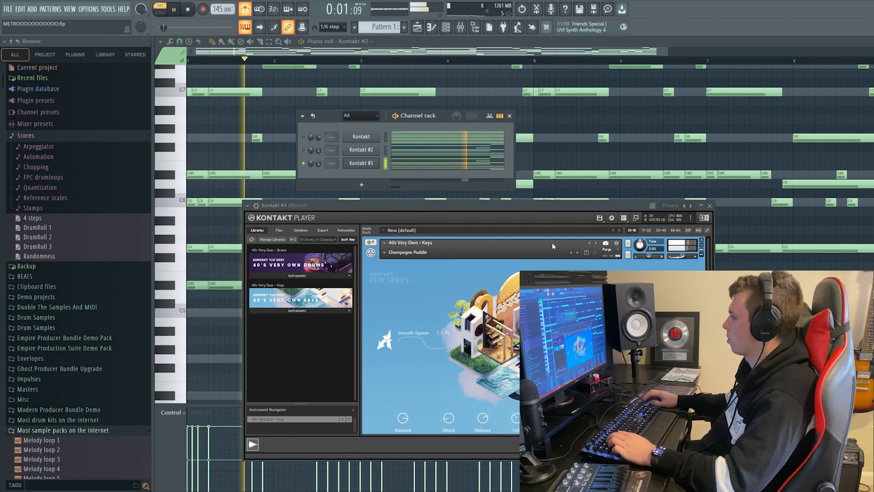
{"action": "left_click", "coordinate": [579, 253]}
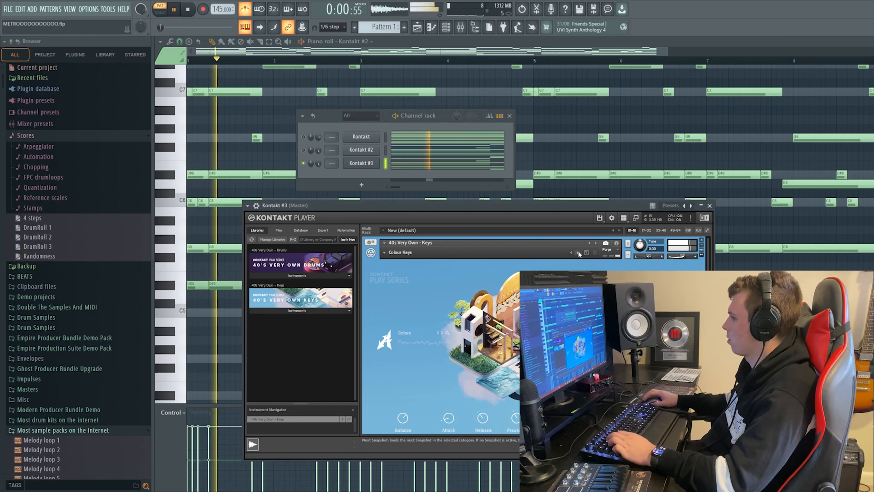
Switch the Kontakt #3 preset to Copycat and play through its part in the piano roll.
{"action": "left_click", "coordinate": [579, 253]}
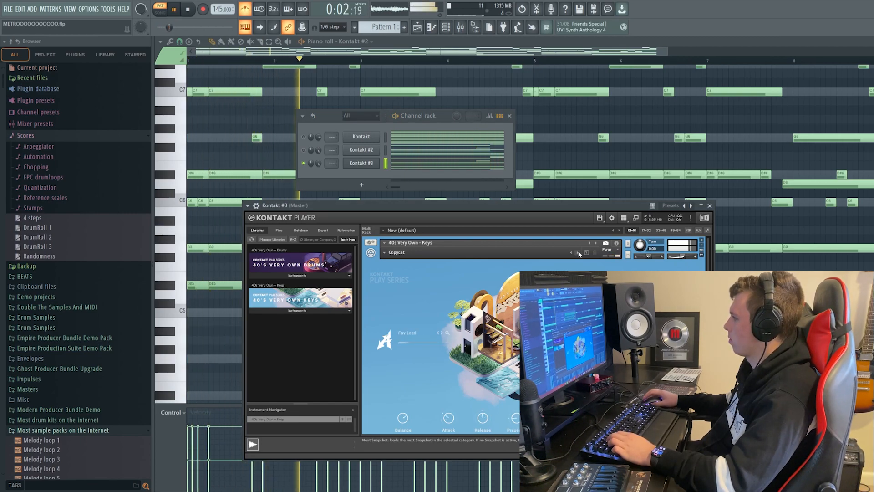
{"action": "left_click_drag", "start_coordinate": [511, 207], "coordinate": [518, 208]}
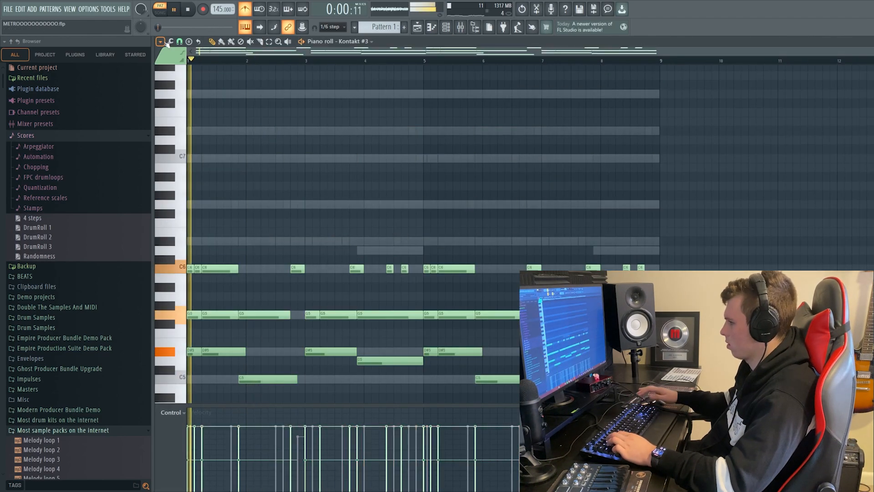
{"action": "scroll", "coordinate": [261, 145], "scroll_direction": "down", "scroll_amount": 3}
{"action": "scroll", "coordinate": [262, 144], "scroll_direction": "up", "scroll_amount": 2}
{"action": "left_click_drag", "start_coordinate": [262, 144], "coordinate": [340, 139]}
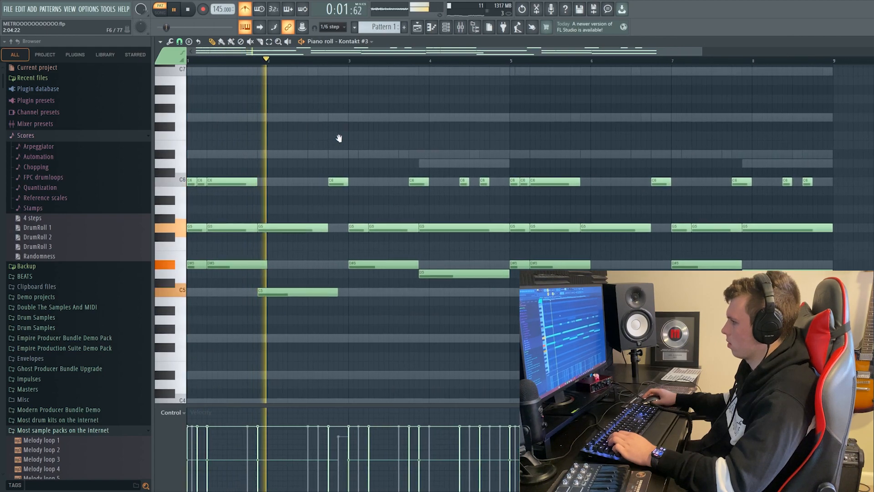
{"action": "scroll", "coordinate": [333, 154], "scroll_direction": "up", "scroll_amount": 2}
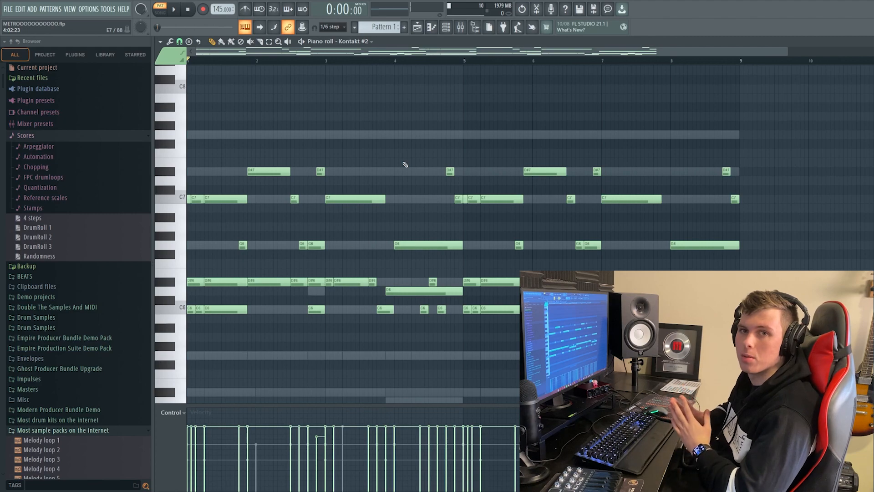
Play the Kontakt #2 melody from the beginning and bring up the Channel rack.
{"action": "key", "text": "space"}
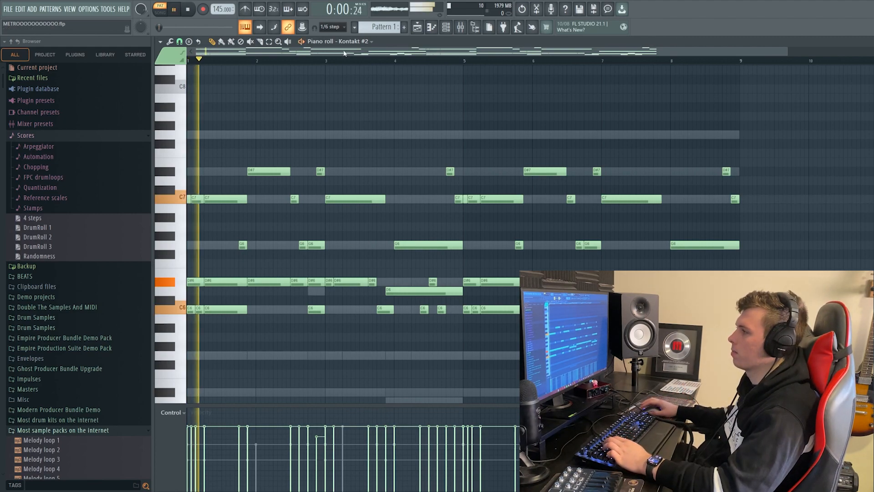
{"action": "scroll", "coordinate": [449, 120], "scroll_direction": "up", "scroll_amount": 1}
{"action": "scroll", "coordinate": [448, 121], "scroll_direction": "down", "scroll_amount": 1}
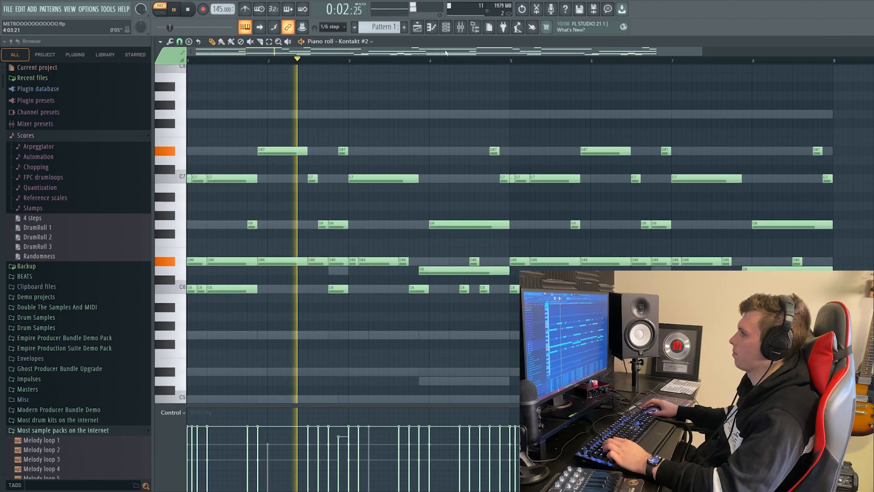
{"action": "key", "text": "F6"}
{"action": "key", "text": "space"}
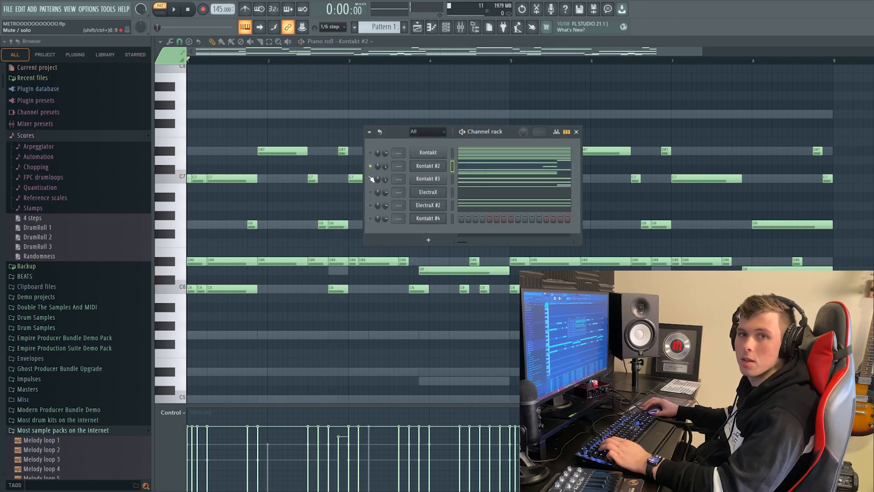
Solo Kontakt #3 and play its full eight-bar part in its piano roll.
{"action": "key", "text": "space"}
{"action": "left_click", "coordinate": [482, 180]}
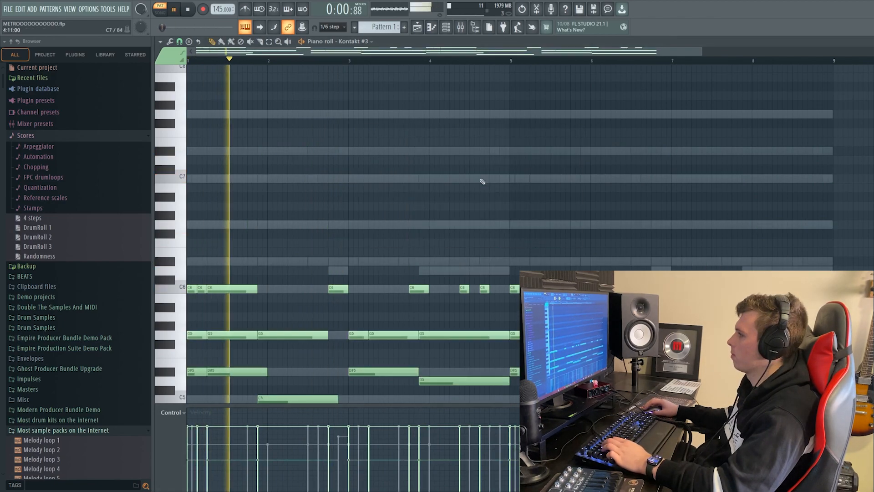
{"action": "scroll", "coordinate": [386, 162], "scroll_direction": "down", "scroll_amount": 1}
{"action": "scroll", "coordinate": [337, 164], "scroll_direction": "down", "scroll_amount": 3}
{"action": "scroll", "coordinate": [279, 166], "scroll_direction": "up", "scroll_amount": 1}
{"action": "scroll", "coordinate": [280, 166], "scroll_direction": "up", "scroll_amount": 1}
{"action": "left_click_drag", "start_coordinate": [280, 166], "coordinate": [447, 202]}
{"action": "scroll", "coordinate": [409, 182], "scroll_direction": "up", "scroll_amount": 1}
{"action": "key", "text": "F6"}
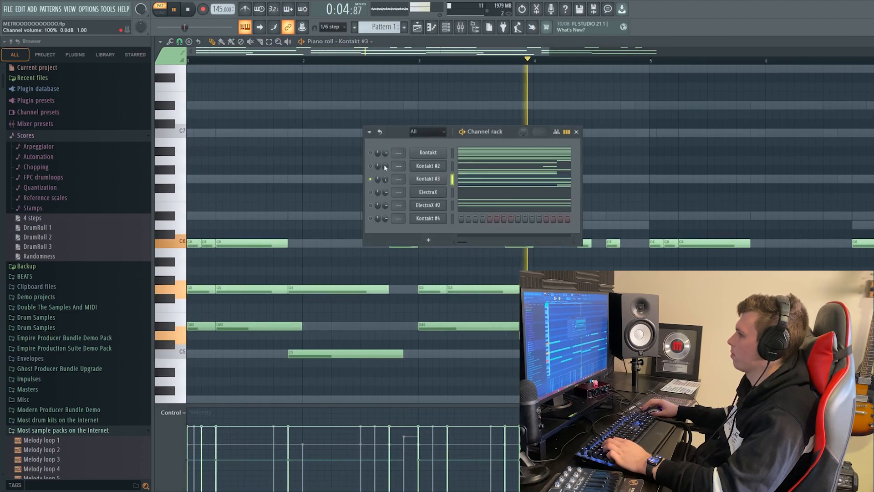
{"action": "key", "text": "F6"}
{"action": "scroll", "coordinate": [370, 129], "scroll_direction": "down", "scroll_amount": 3}
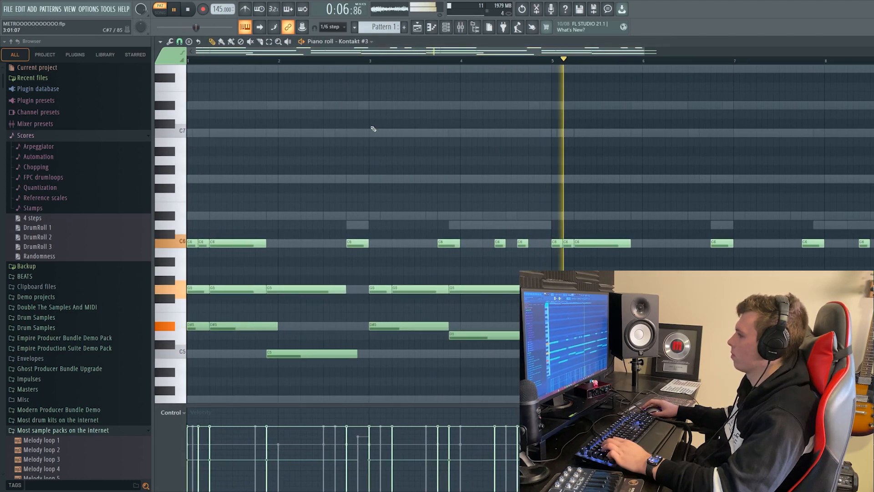
{"action": "scroll", "coordinate": [386, 151], "scroll_direction": "up", "scroll_amount": 2}
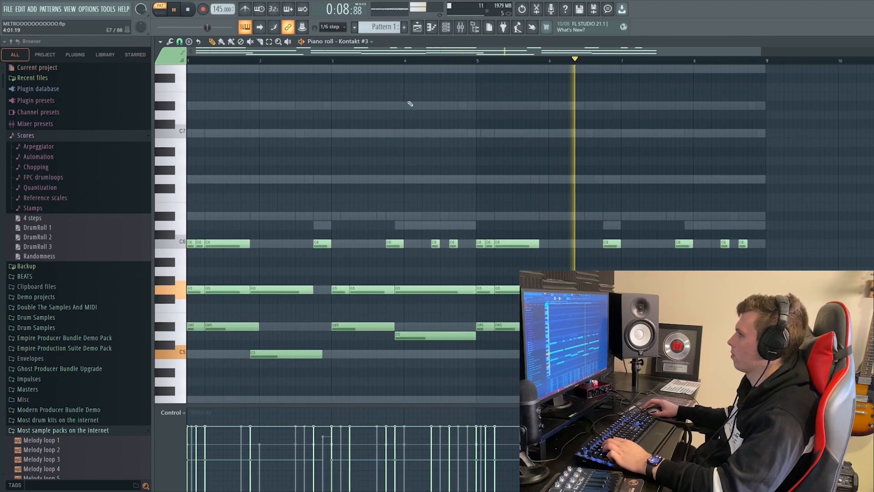
{"action": "key", "text": "space"}
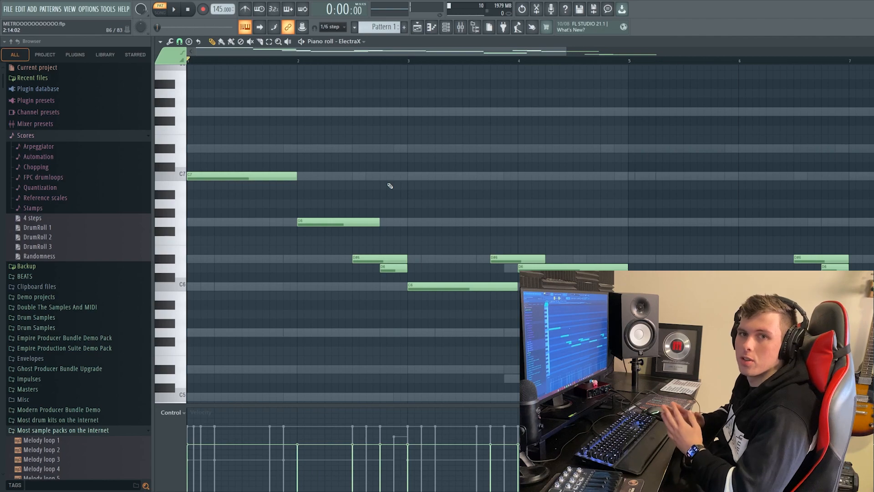
Play the ElectraX counter-melody from the start through bar 4 in its piano roll.
{"action": "key", "text": "space"}
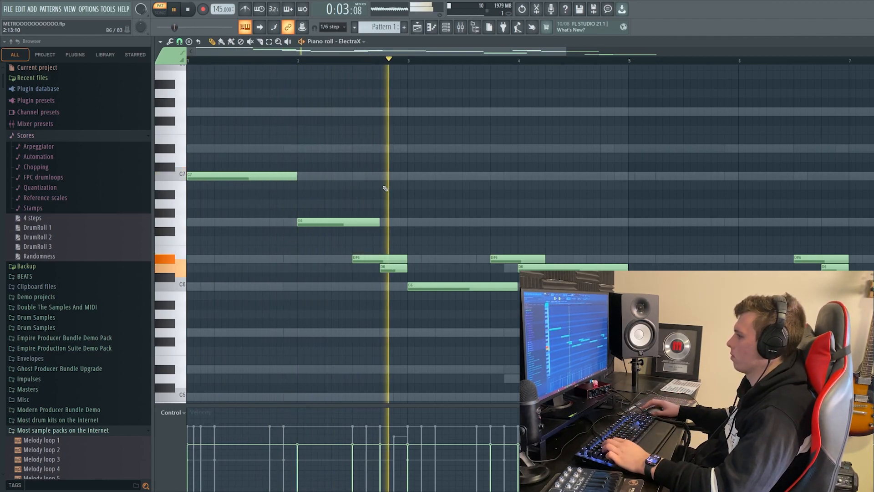
{"action": "scroll", "coordinate": [402, 189], "scroll_direction": "down", "scroll_amount": 1}
{"action": "scroll", "coordinate": [397, 192], "scroll_direction": "up", "scroll_amount": 2}
{"action": "left_click_drag", "start_coordinate": [399, 192], "coordinate": [433, 194]}
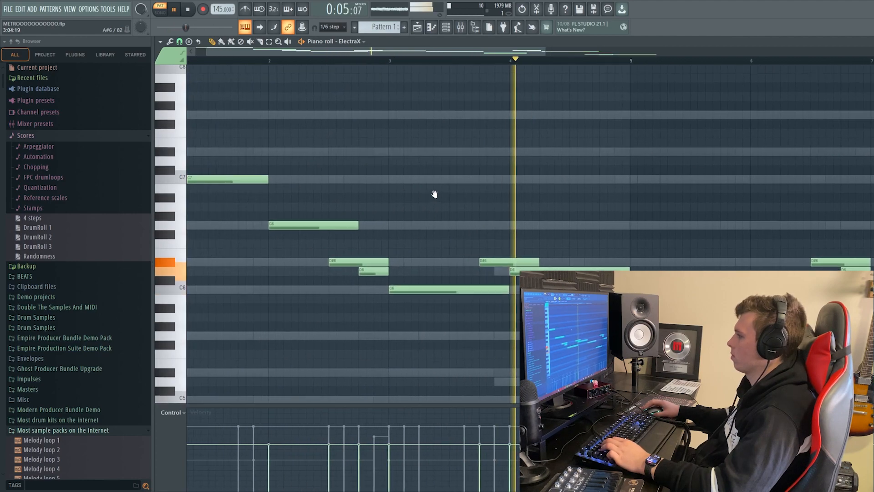
{"action": "key", "text": "space"}
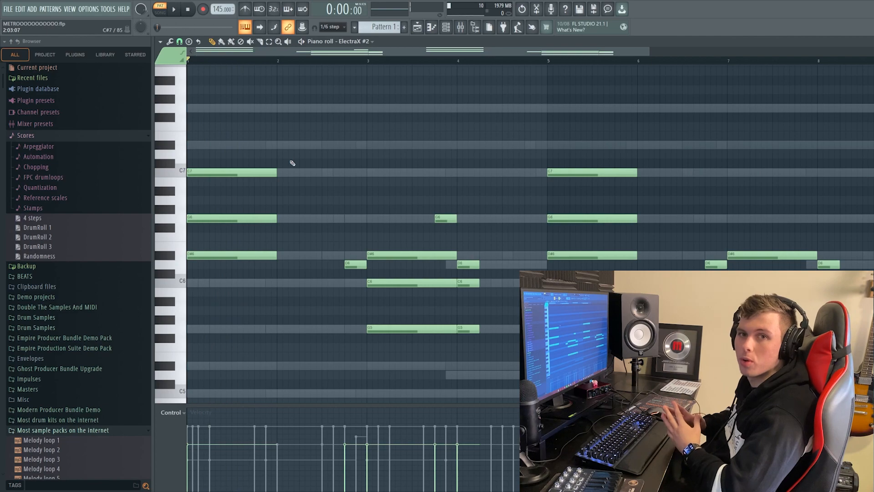
Play the ElectraX #2 chord and fill notes from the start, and bring up the Channel rack.
{"action": "key", "text": "space"}
{"action": "scroll", "coordinate": [409, 169], "scroll_direction": "up", "scroll_amount": 3}
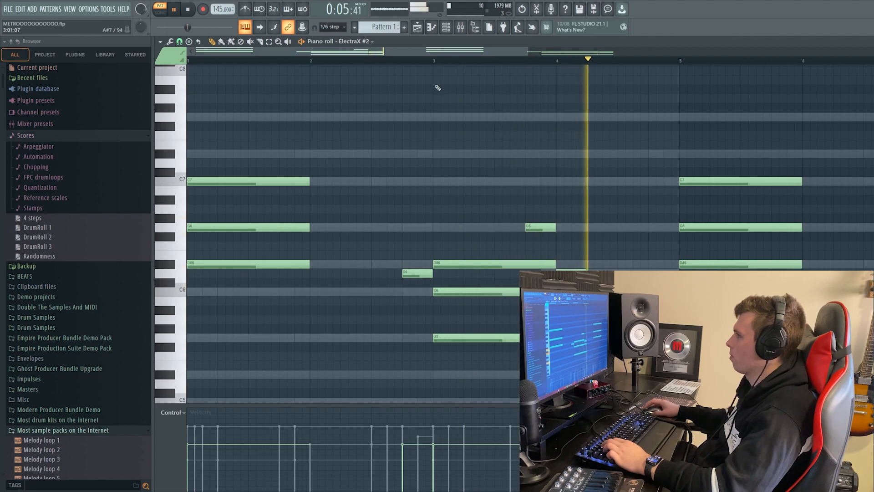
{"action": "key", "text": "space"}
{"action": "left_click", "coordinate": [445, 27]}
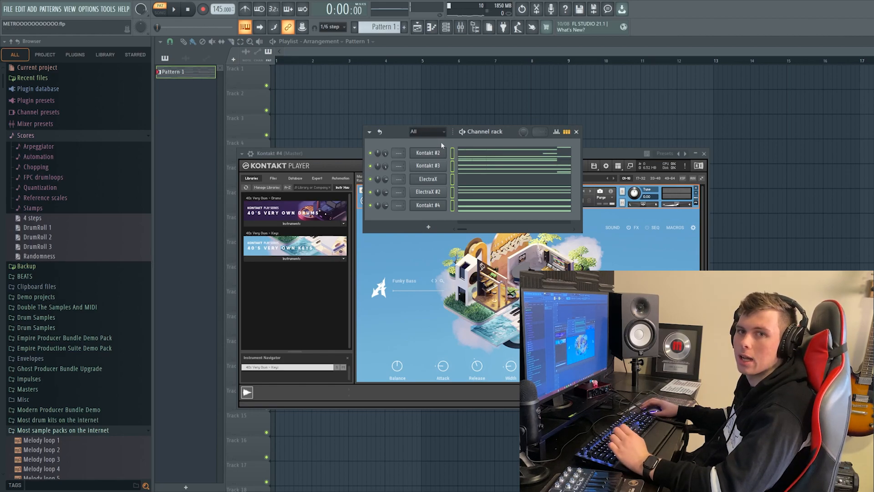
Solo the Kontakt #2 mixer track while the pattern plays and lower its volume to about -1.4 dB.
{"action": "key", "text": "F9"}
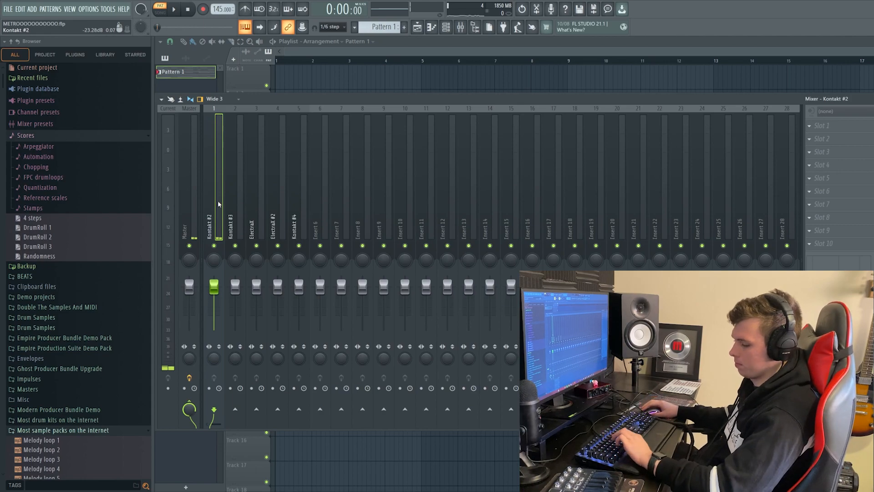
{"action": "key", "text": "space"}
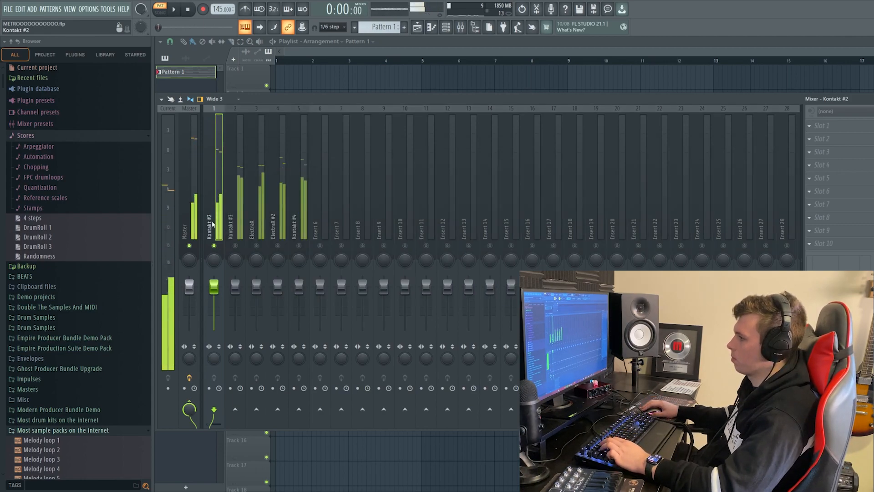
{"action": "scroll", "coordinate": [214, 222], "scroll_direction": "right", "scroll_amount": 2}
{"action": "scroll", "coordinate": [173, 210], "scroll_direction": "left", "scroll_amount": 2}
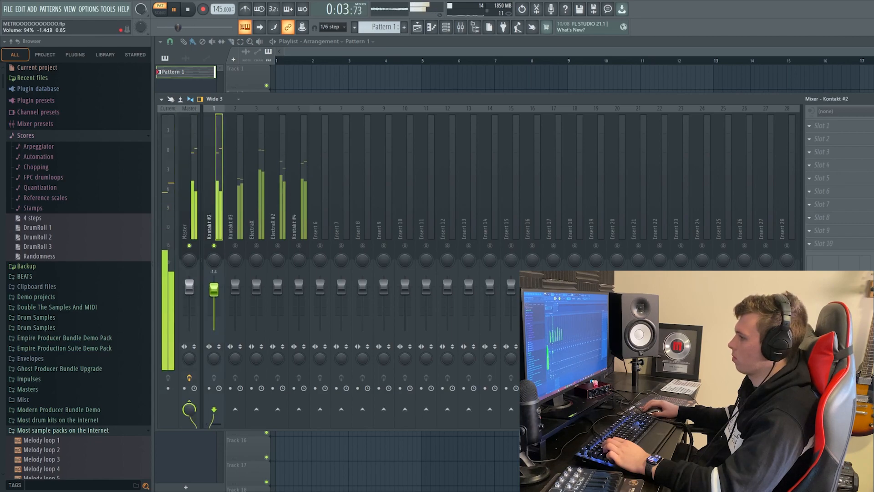
Lower Kontakt #2 to -3.7 dB and insert a Fruity parametric EQ 2 with the 20Hz – 18kHz cut preset.
{"action": "left_click", "coordinate": [822, 126]}
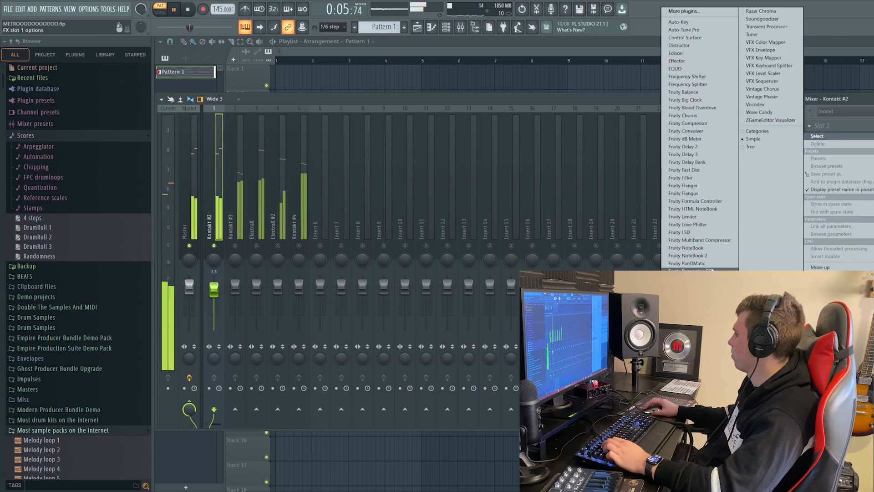
{"action": "left_click", "coordinate": [688, 278]}
{"action": "key", "text": "Escape"}
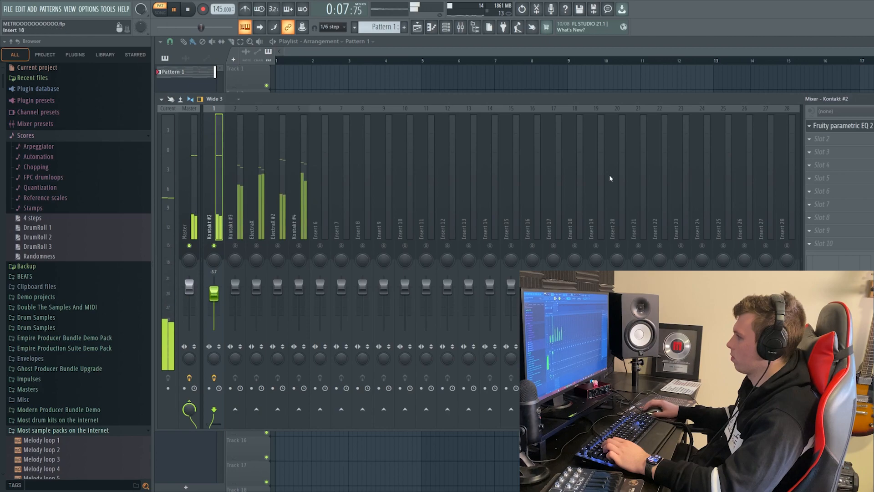
{"action": "left_click", "coordinate": [840, 126]}
{"action": "left_click", "coordinate": [483, 120]}
Raise the low cut and lower the high cut frequency in Kontakt #2's parametric EQ.
{"action": "left_click_drag", "start_coordinate": [211, 194], "coordinate": [271, 195]}
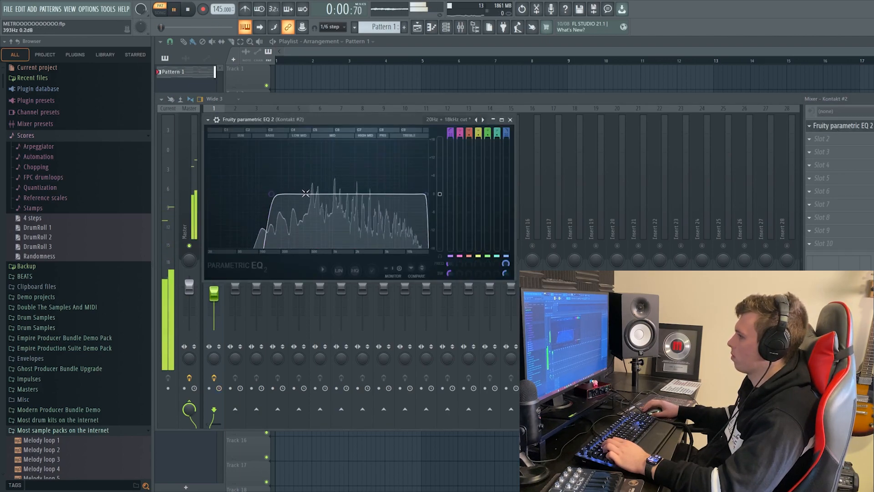
{"action": "left_click_drag", "start_coordinate": [426, 194], "coordinate": [407, 197]}
{"action": "left_click_drag", "start_coordinate": [265, 195], "coordinate": [283, 198]}
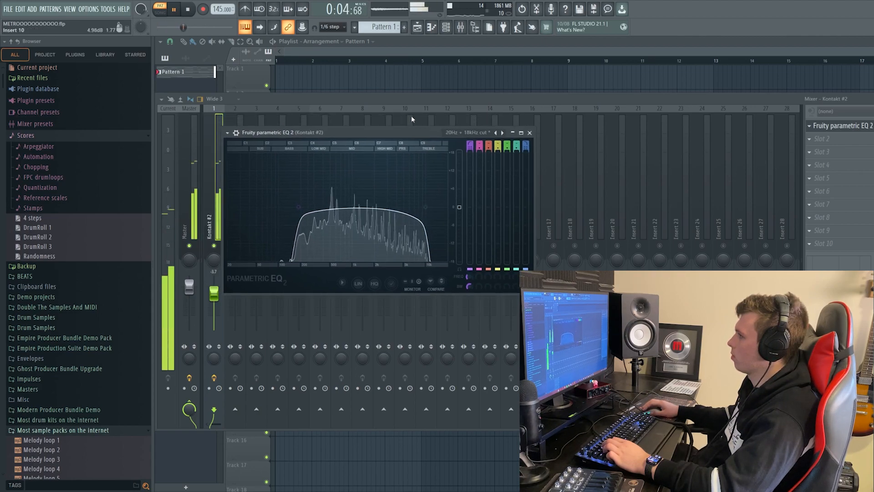
{"action": "left_click", "coordinate": [510, 120]}
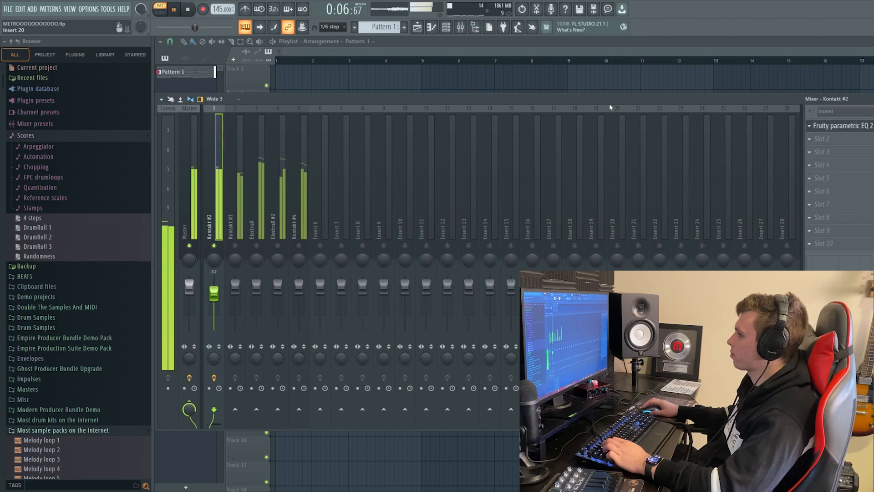
Inspect Kontakt #2's parametric EQ curve against the playing sound.
{"action": "key", "text": "space"}
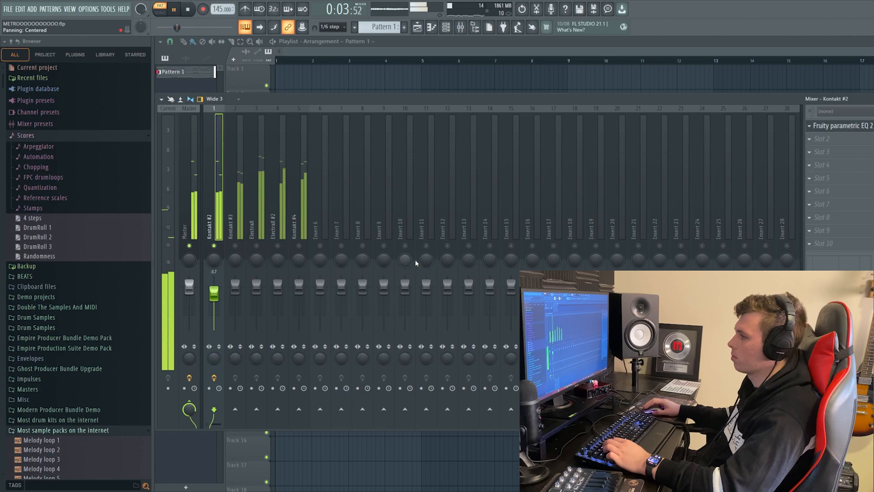
{"action": "left_click", "coordinate": [835, 129]}
{"action": "key", "text": "space"}
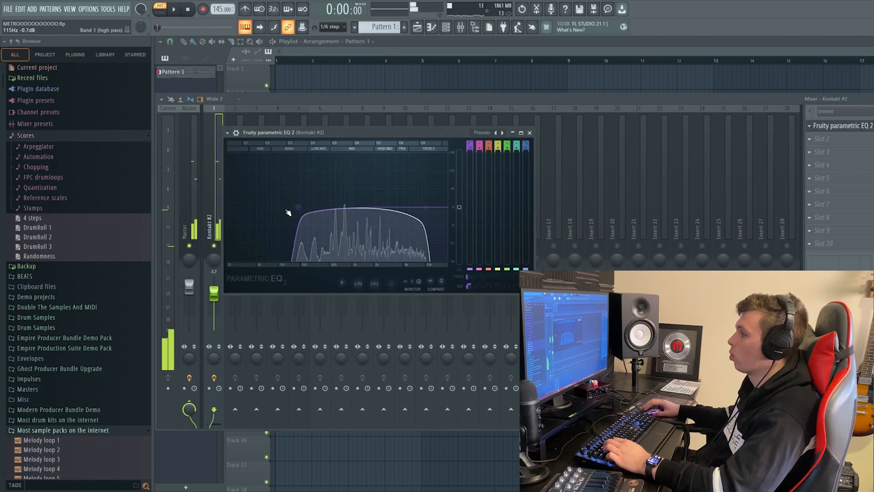
{"action": "key", "text": "Escape"}
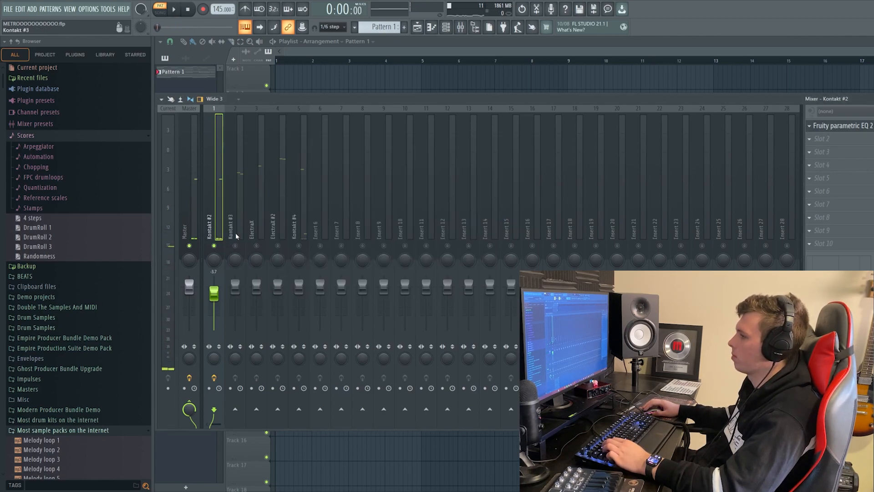
Solo Kontakt #3 at -2.3 dB during playback and insert a Fruity parametric EQ 2 with the 20Hz – 18kHz cut preset.
{"action": "key", "text": "space"}
{"action": "left_click_drag", "start_coordinate": [235, 285], "coordinate": [235, 290]}
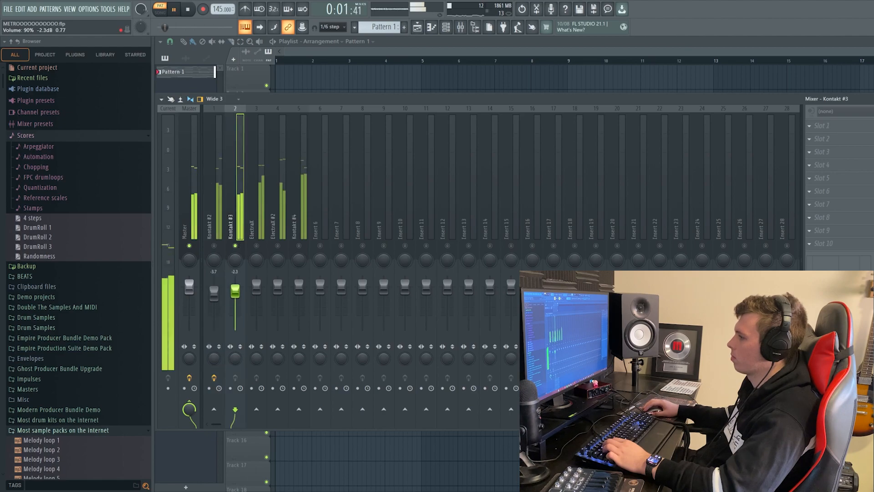
{"action": "left_click", "coordinate": [822, 126]}
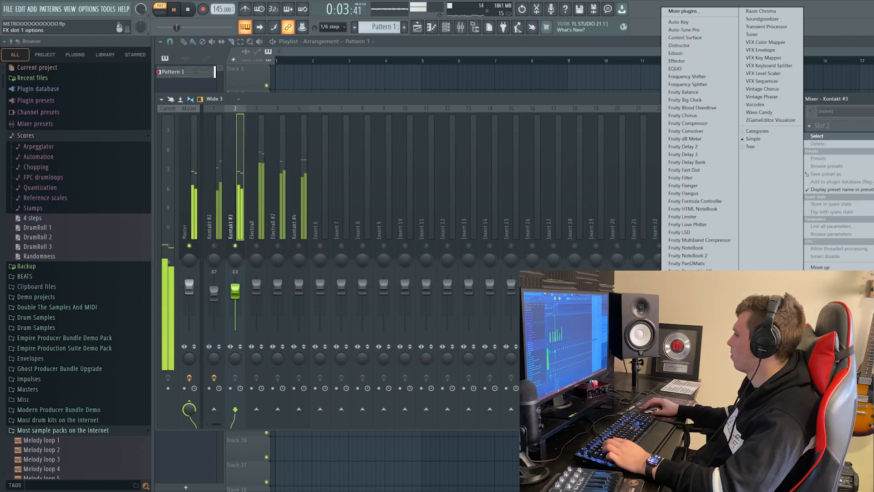
{"action": "left_click", "coordinate": [690, 279]}
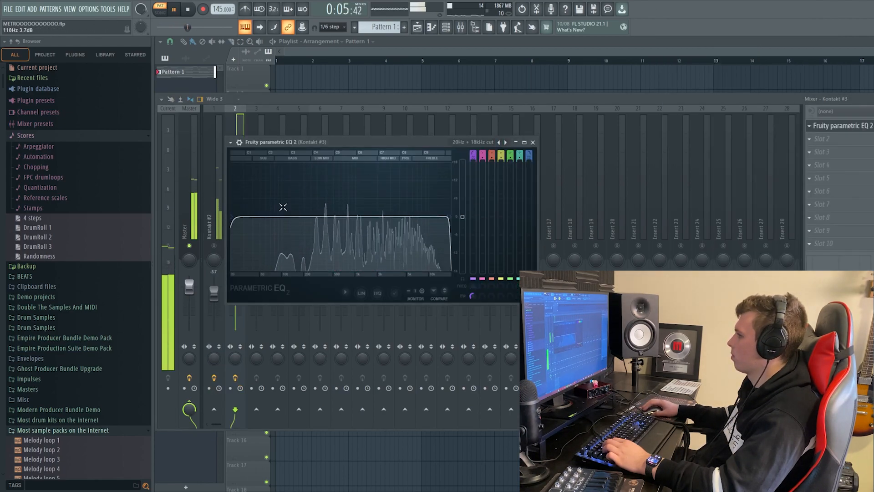
Raise the low cut and lower the high cut frequency in Kontakt #3's parametric EQ.
{"action": "left_click_drag", "start_coordinate": [232, 217], "coordinate": [311, 217]}
{"action": "left_click_drag", "start_coordinate": [448, 217], "coordinate": [421, 217]}
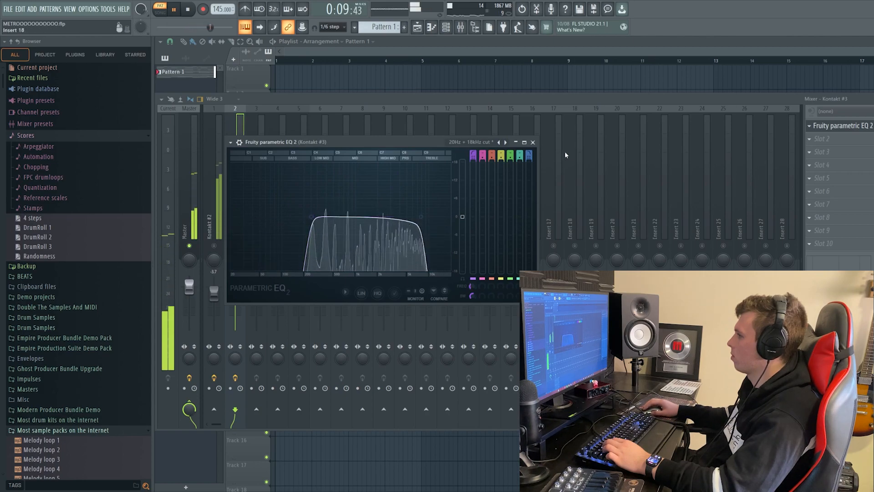
{"action": "left_click", "coordinate": [532, 143]}
Solo the ElectraX mixer track, lower its volume to -5.1 dB and insert a Fruity parametric EQ 2.
{"action": "left_click", "coordinate": [261, 225]}
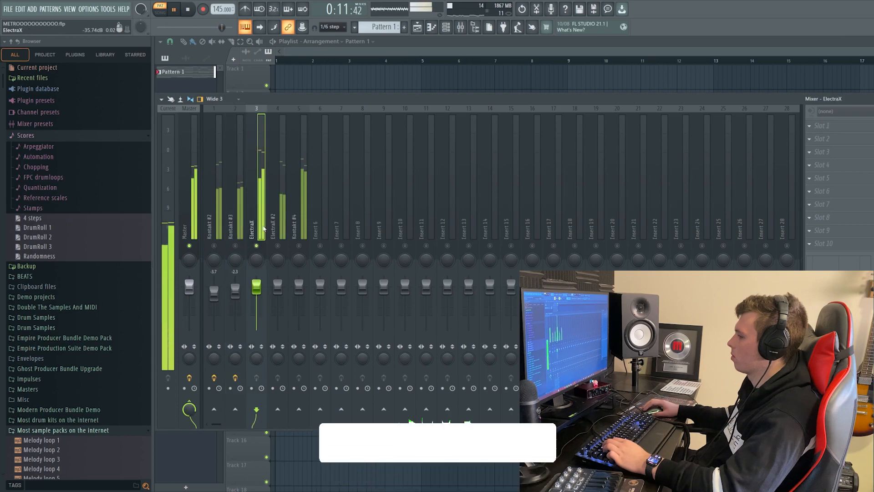
{"action": "left_click_drag", "start_coordinate": [257, 287], "coordinate": [256, 295]}
{"action": "left_click", "coordinate": [830, 125]}
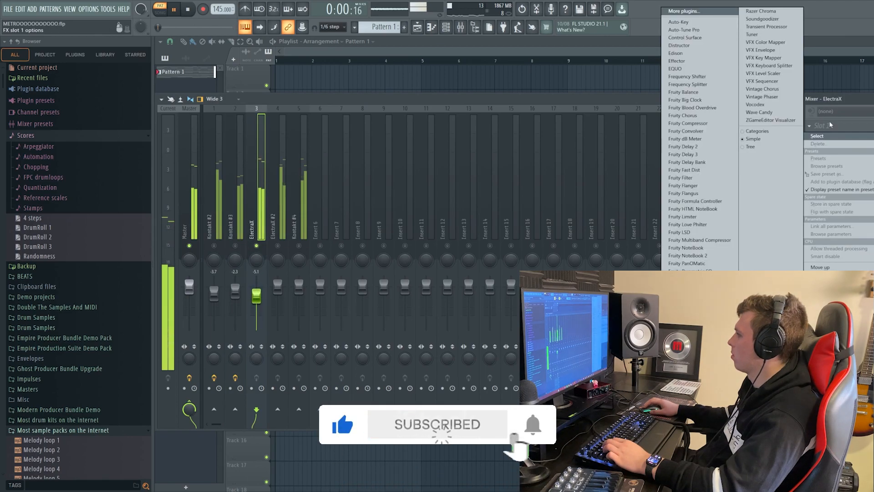
{"action": "left_click", "coordinate": [688, 279]}
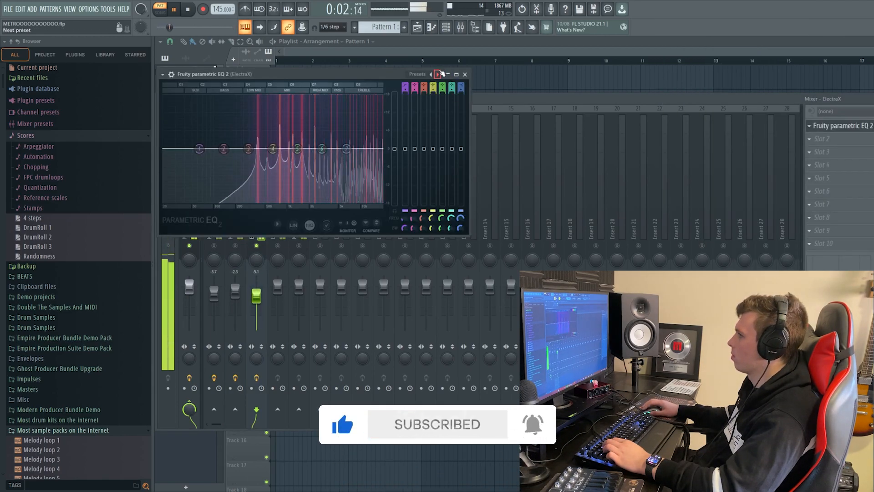
Apply the 20Hz – 18kHz cut preset to ElectraX's parametric EQ, raising the low cut and lowering the high cut frequency.
{"action": "left_click", "coordinate": [440, 73]}
{"action": "left_click_drag", "start_coordinate": [217, 149], "coordinate": [250, 149]}
{"action": "left_click_drag", "start_coordinate": [381, 149], "coordinate": [367, 149]}
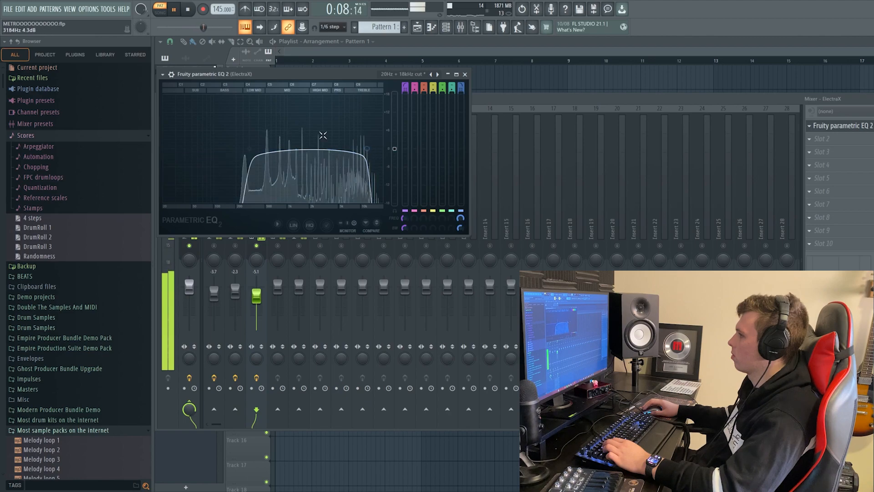
{"action": "left_click", "coordinate": [465, 74]}
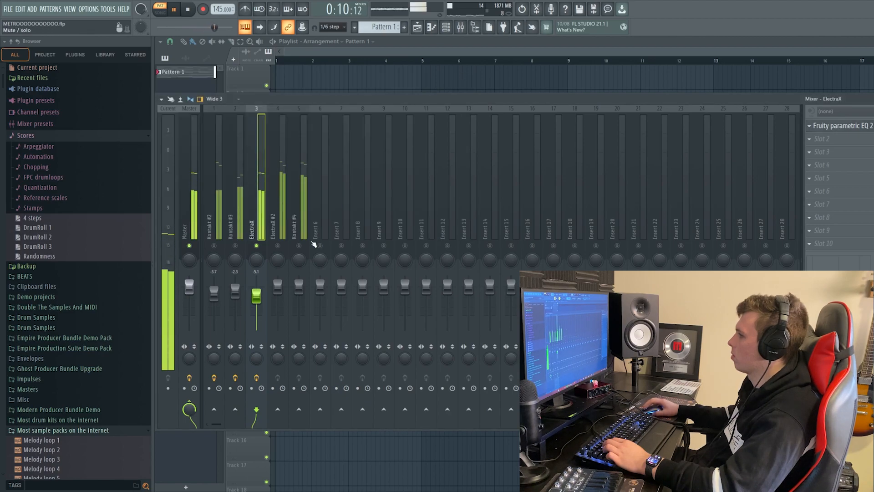
Solo the ElectraX #2 track and lower its volume, then solo Kontakt #4 and set its volume to -5.1 dB.
{"action": "left_click", "coordinate": [282, 244]}
{"action": "left_click_drag", "start_coordinate": [277, 288], "coordinate": [277, 302]}
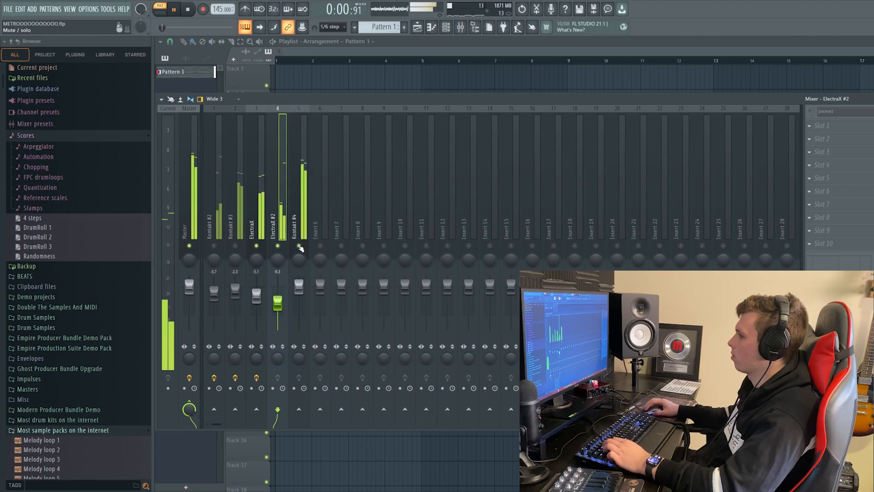
{"action": "right_click", "coordinate": [300, 246]}
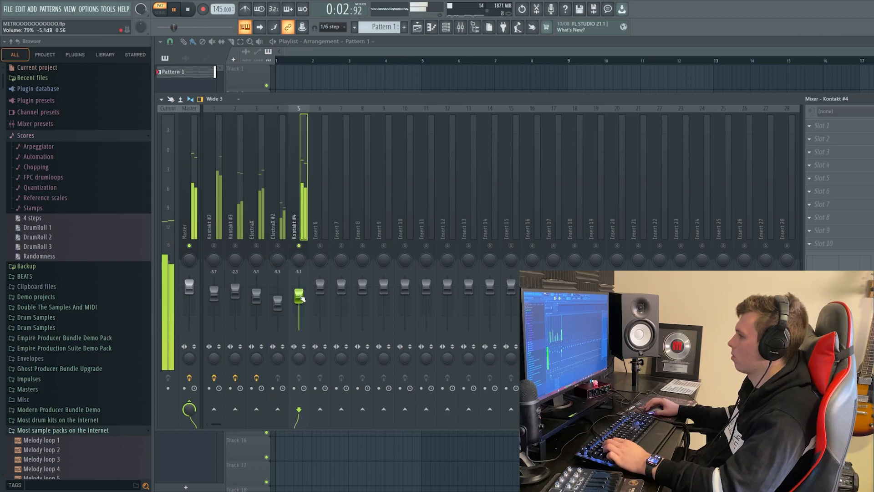
Insert a Fruity parametric EQ 2 on Kontakt #4 with the 20Hz – 18kHz cut preset, raising the low cut and lowering the high cut to about 1200 Hz.
{"action": "left_click", "coordinate": [848, 127]}
{"action": "left_click", "coordinate": [692, 279]}
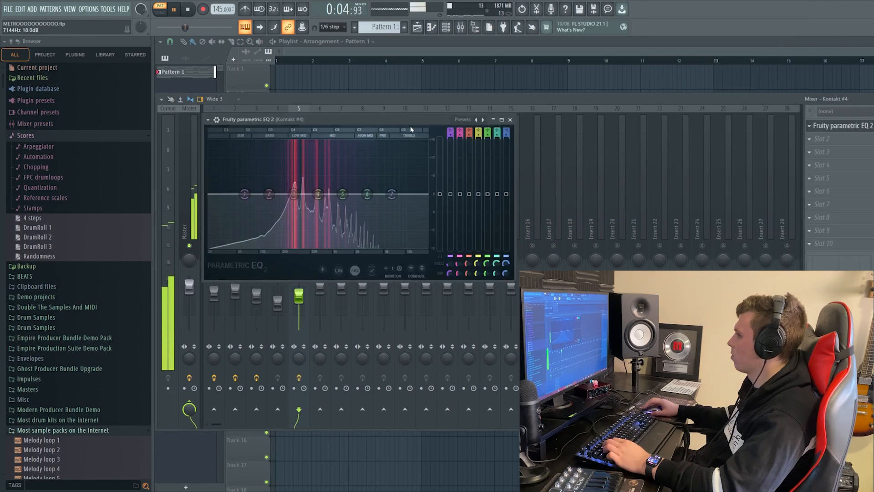
{"action": "left_click_drag", "start_coordinate": [228, 199], "coordinate": [278, 197]}
{"action": "left_click_drag", "start_coordinate": [426, 194], "coordinate": [347, 193]}
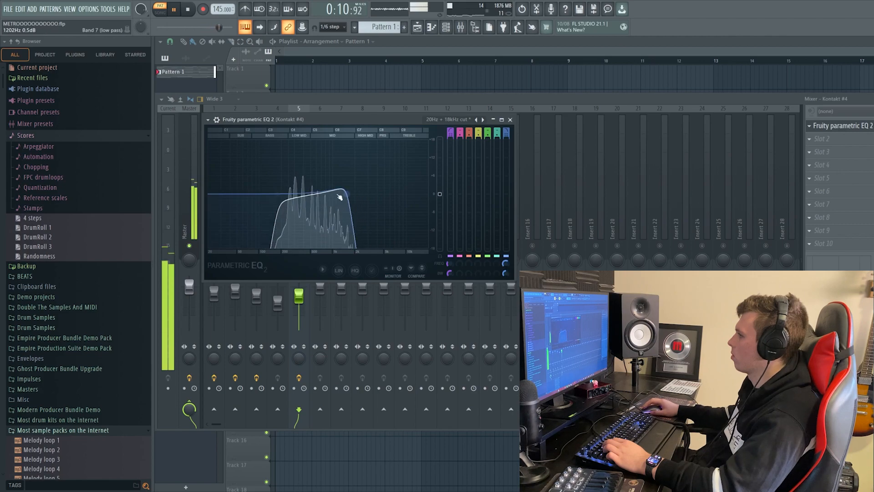
{"action": "key", "text": "Escape"}
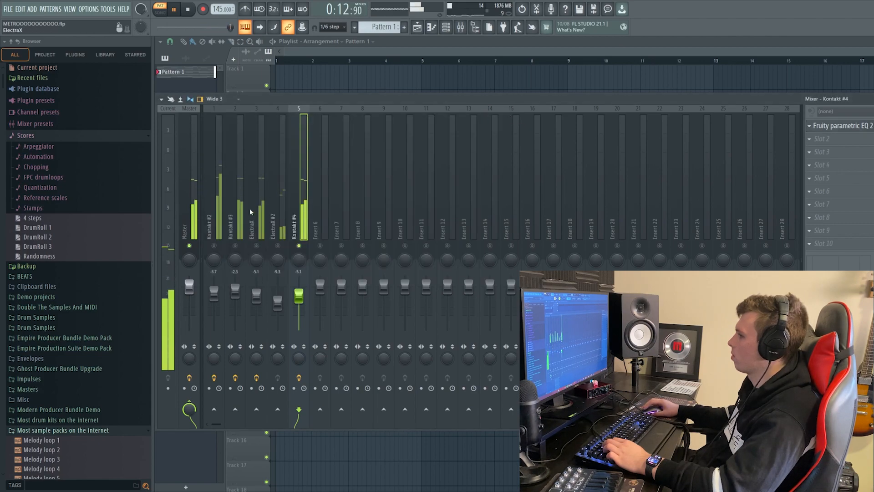
Open the second effect slot of the Kontakt #2 mixer track.
{"action": "left_click", "coordinate": [214, 225]}
{"action": "left_click", "coordinate": [822, 139]}
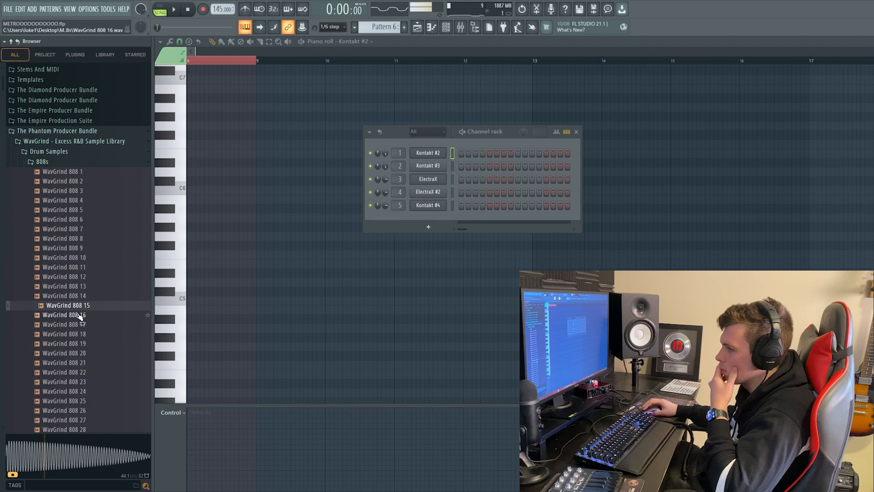
Add the WavGrind 808 15, Clap 9, Hi Hat 1, Kick 5 and Open Hi Hat 9 samples as channels.
{"action": "left_click_drag", "start_coordinate": [80, 309], "coordinate": [437, 219]}
{"action": "left_click", "coordinate": [43, 171]}
{"action": "left_click_drag", "start_coordinate": [68, 258], "coordinate": [398, 230]}
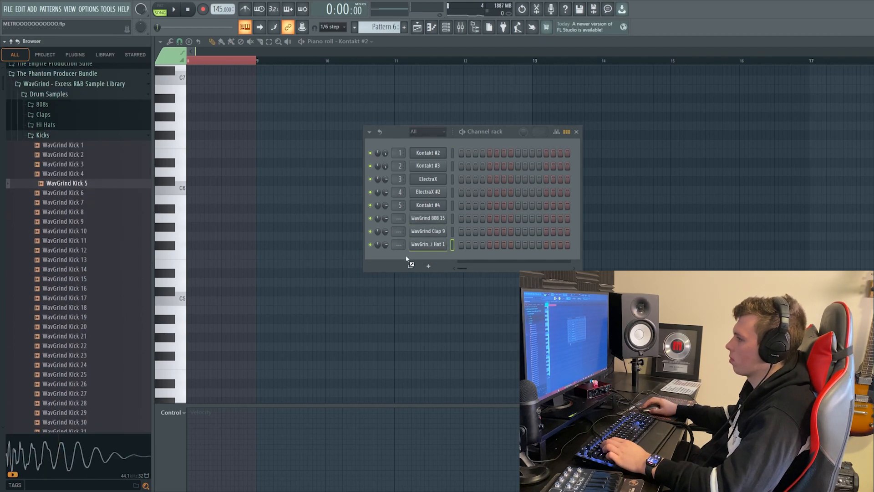
{"action": "left_click", "coordinate": [90, 231]}
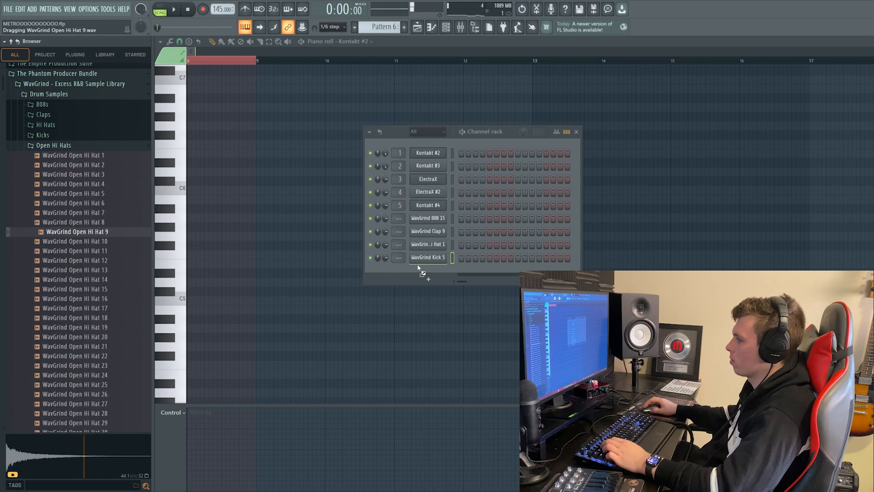
{"action": "left_click_drag", "start_coordinate": [419, 268], "coordinate": [422, 273]}
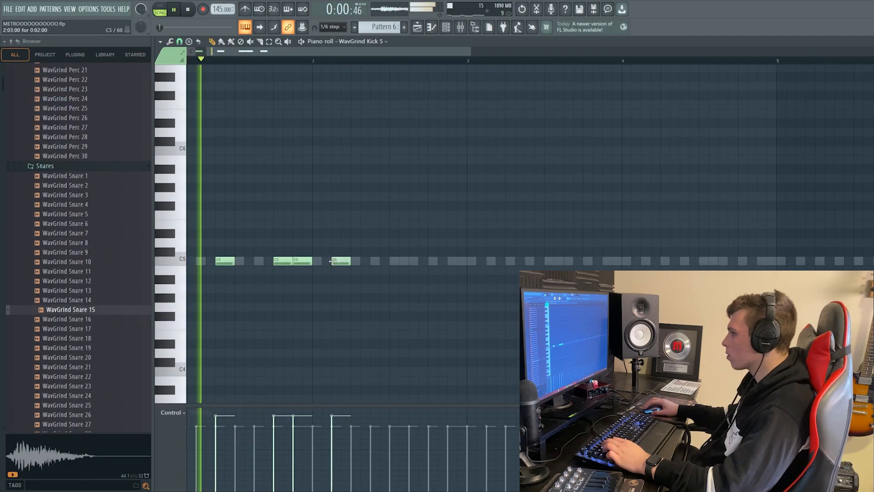
Place further C5 notes for WavGrind Kick 5 through bars 2 and 3 of the pattern.
{"action": "left_click", "coordinate": [370, 264]}
{"action": "left_click", "coordinate": [411, 263]}
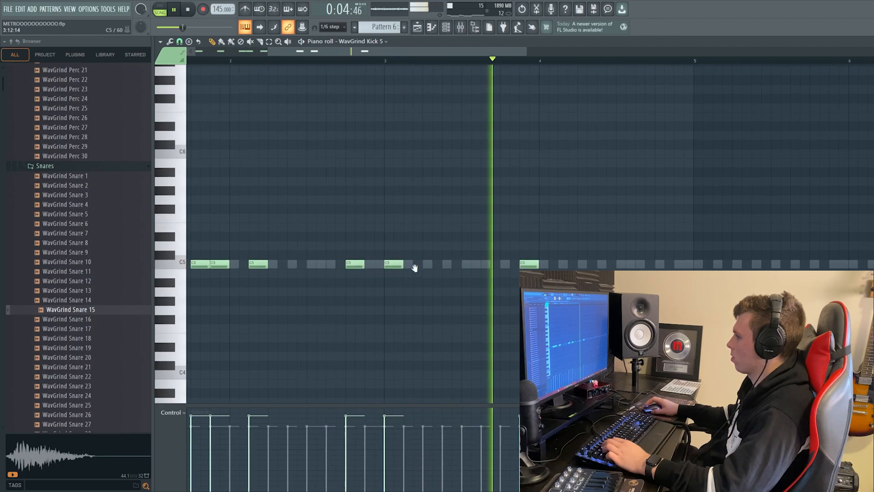
{"action": "left_click", "coordinate": [412, 266]}
{"action": "left_click", "coordinate": [413, 268]}
{"action": "left_click_drag", "start_coordinate": [413, 268], "coordinate": [406, 268]}
{"action": "key", "text": "space"}
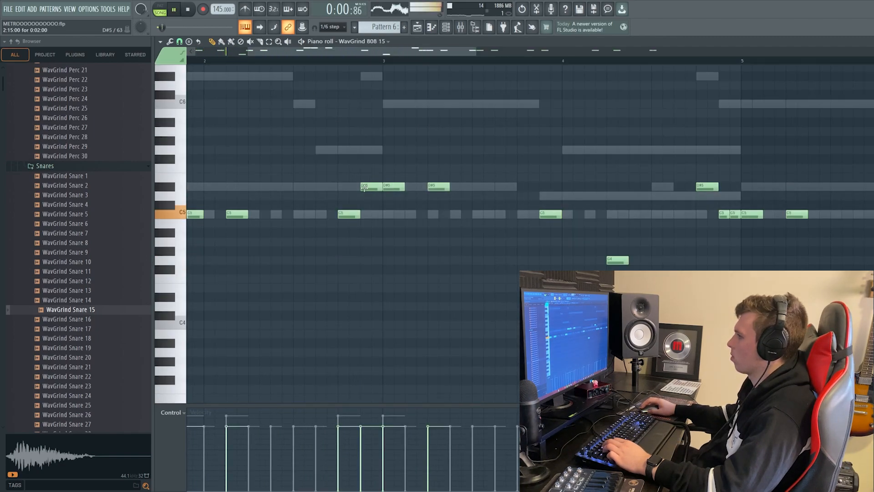
Raise the WavGrind 808 15 note just before bar 3 to G5.
{"action": "left_click_drag", "start_coordinate": [365, 188], "coordinate": [357, 170]}
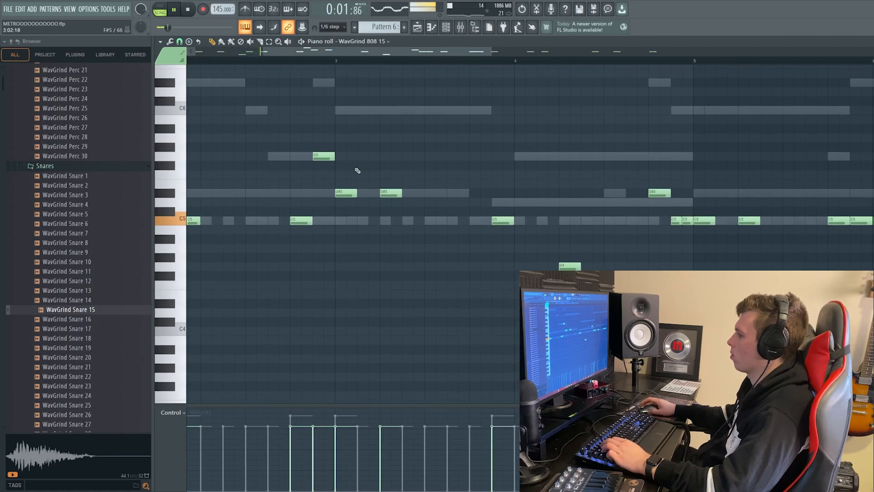
{"action": "scroll", "coordinate": [357, 170], "scroll_direction": "down", "scroll_amount": 4}
{"action": "scroll", "coordinate": [369, 212], "scroll_direction": "up", "scroll_amount": 5}
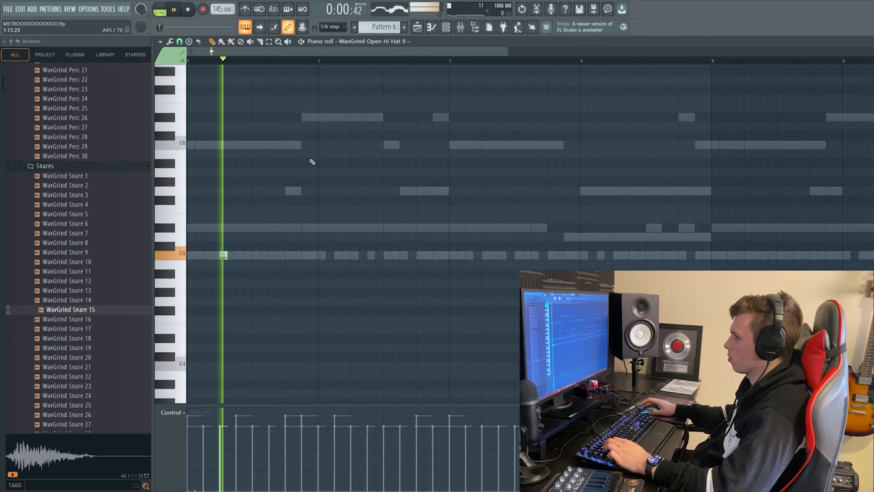
Place C5 notes for WavGrind Open Hi Hat 9 in bars 2 and 3.
{"action": "left_click", "coordinate": [354, 255]}
{"action": "left_click", "coordinate": [485, 255]}
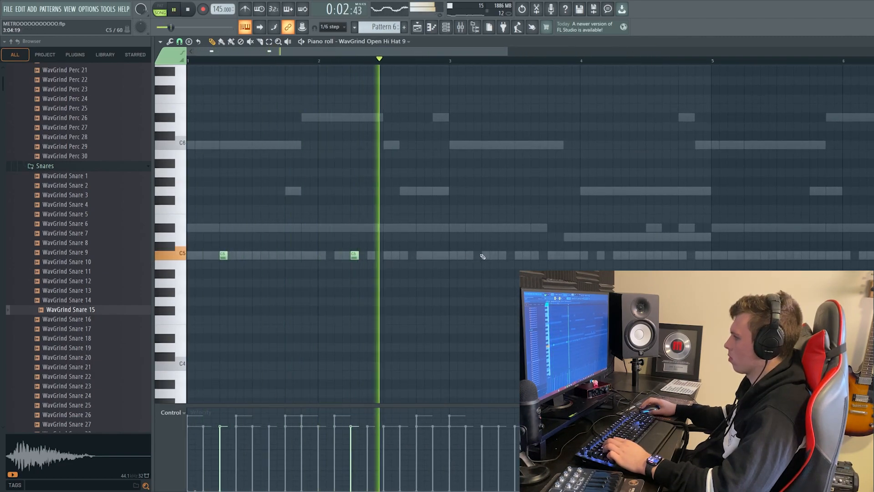
{"action": "left_click", "coordinate": [469, 255]}
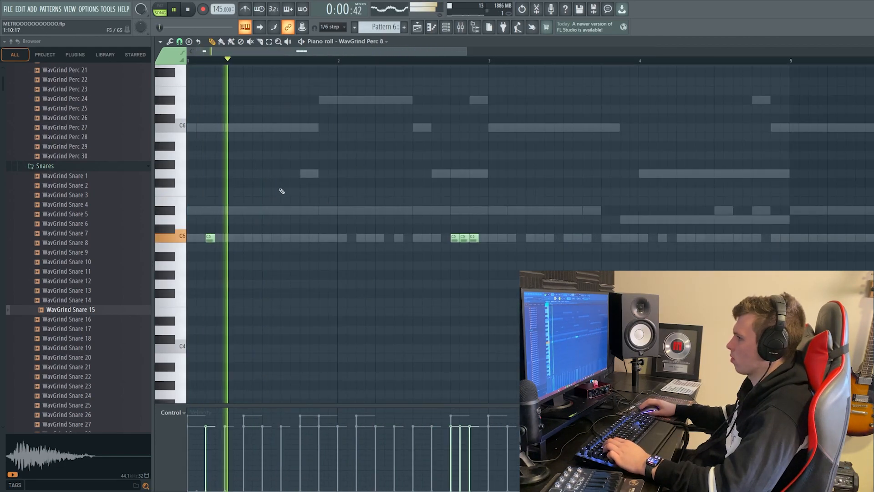
{"action": "scroll", "coordinate": [442, 267], "scroll_direction": "up", "scroll_amount": 2}
{"action": "left_click_drag", "start_coordinate": [519, 270], "coordinate": [328, 260]}
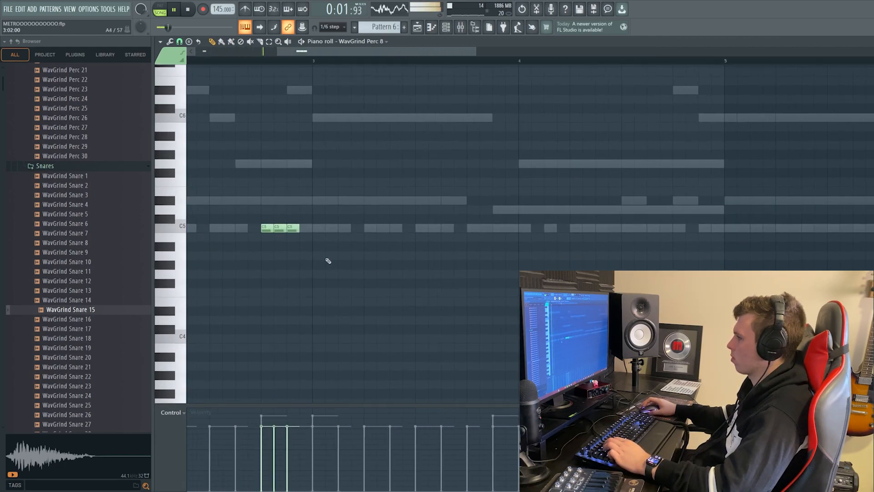
{"action": "scroll", "coordinate": [392, 263], "scroll_direction": "down", "scroll_amount": 4}
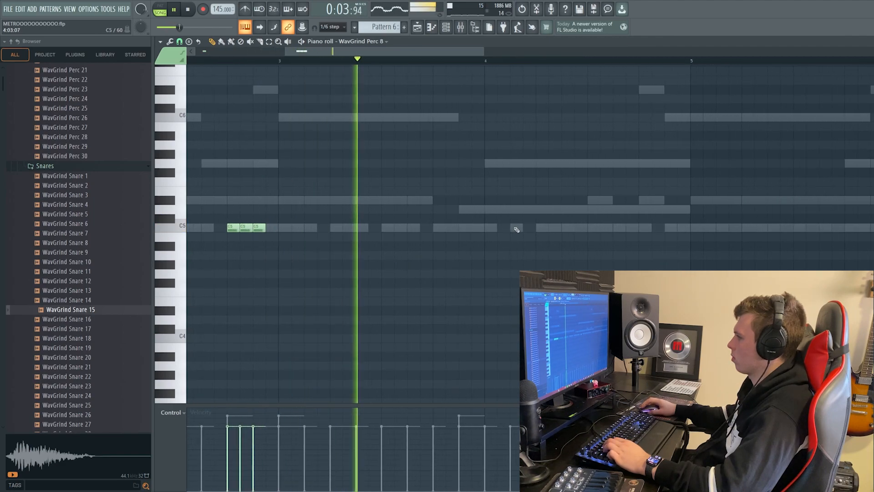
{"action": "scroll", "coordinate": [517, 228], "scroll_direction": "up", "scroll_amount": 2}
{"action": "scroll", "coordinate": [295, 265], "scroll_direction": "down", "scroll_amount": 3}
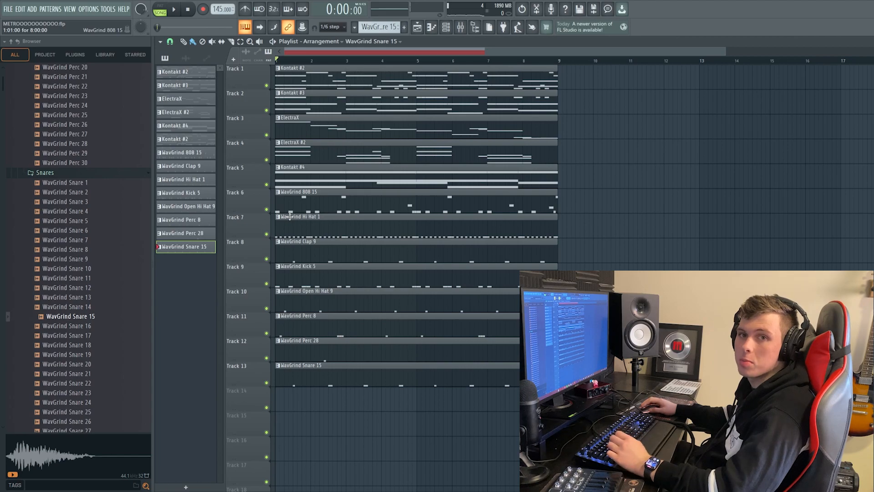
Move the drum clips to start at bar 9 and duplicate the five melody clips to bar 9 as well.
{"action": "left_click_drag", "start_coordinate": [406, 434], "coordinate": [581, 207]}
{"action": "left_click_drag", "start_coordinate": [517, 200], "coordinate": [415, 65]}
{"action": "key", "text": "ctrl+b"}
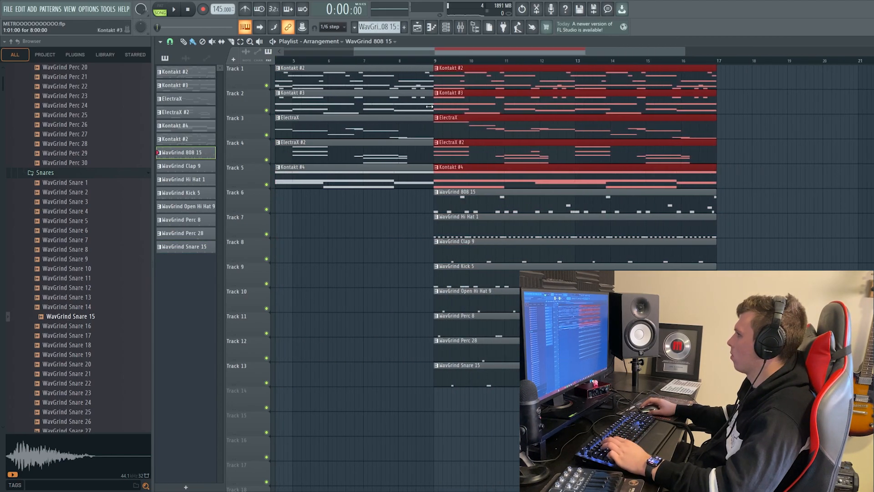
{"action": "key", "text": "ctrl+d"}
{"action": "left_click_drag", "start_coordinate": [580, 52], "coordinate": [501, 52]}
Audition the intro and delete the Kontakt #2, Kontakt #3, ElectraX and ElectraX #2 clips from bars 1 to 8.
{"action": "key", "text": "space"}
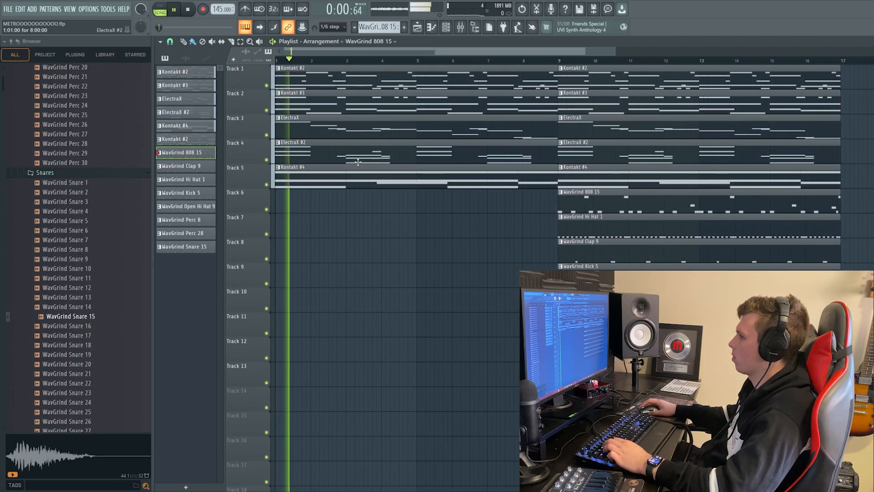
{"action": "right_click", "coordinate": [359, 160]}
{"action": "key", "text": "space"}
{"action": "key", "text": "space"}
{"action": "scroll", "coordinate": [340, 223], "scroll_direction": "up", "scroll_amount": 1}
{"action": "right_click", "coordinate": [365, 78]}
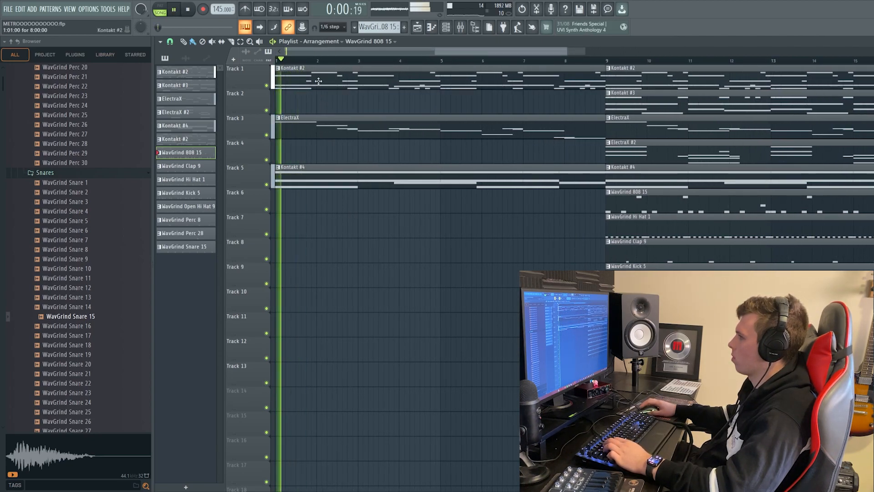
{"action": "right_click", "coordinate": [360, 103]}
{"action": "right_click", "coordinate": [328, 129]}
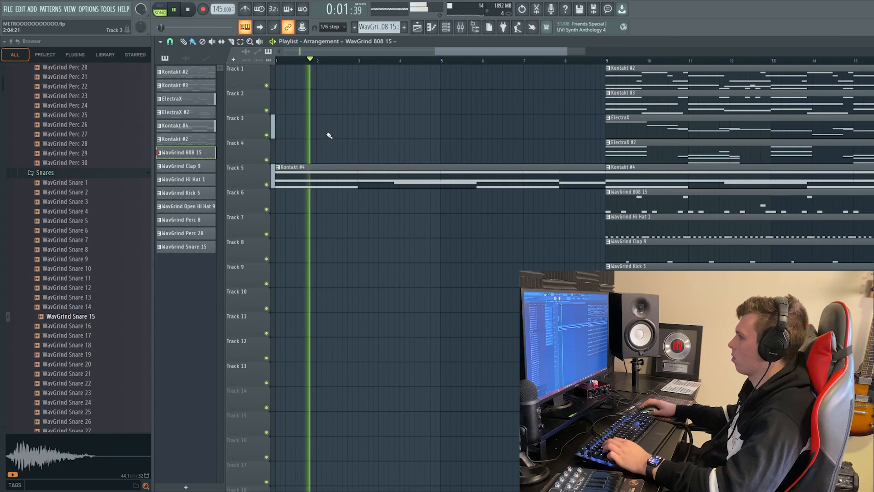
Place a Kontakt #3 clip on Track 2 at the start of the intro and replay the arrangement.
{"action": "left_click", "coordinate": [301, 108]}
{"action": "left_click_drag", "start_coordinate": [301, 108], "coordinate": [298, 108]}
{"action": "key", "text": "space"}
{"action": "key", "text": "space"}
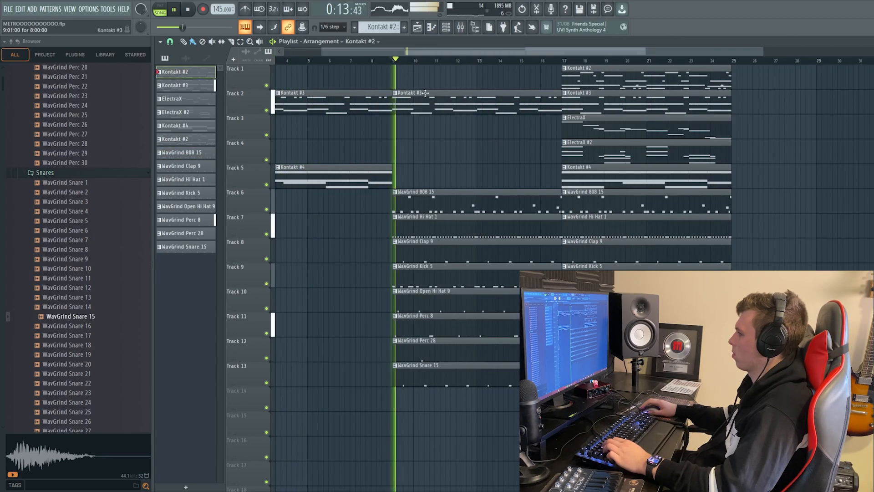
Duplicate the intro's Kontakt #4 clip on Track 5 to bar 9.
{"action": "left_click", "coordinate": [332, 167]}
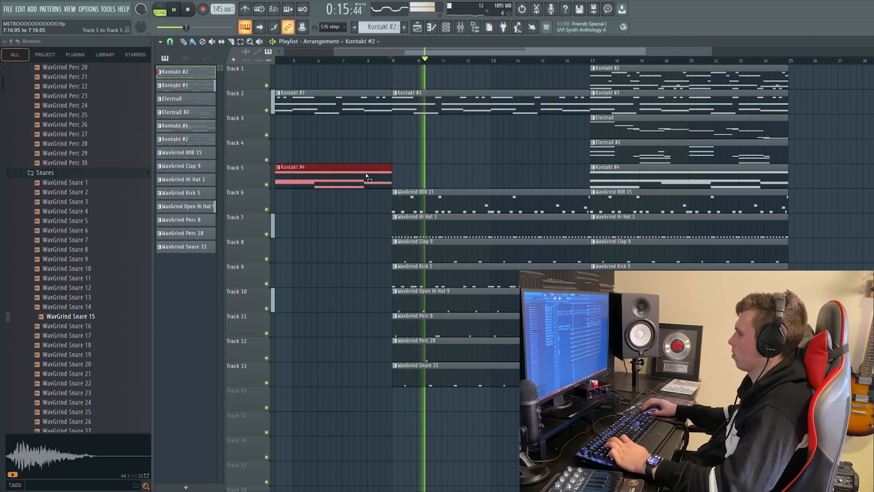
{"action": "key", "text": "ctrl+b"}
{"action": "scroll", "coordinate": [412, 145], "scroll_direction": "down", "scroll_amount": 2}
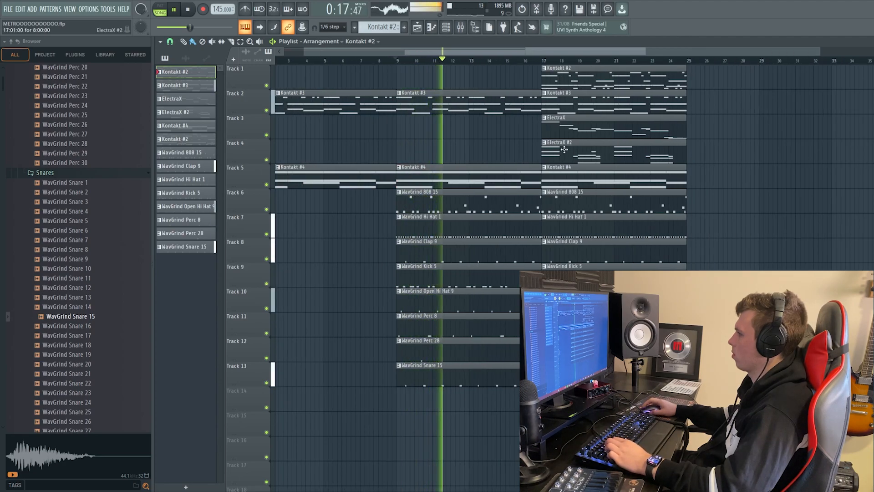
{"action": "scroll", "coordinate": [416, 143], "scroll_direction": "up", "scroll_amount": 1}
{"action": "scroll", "coordinate": [416, 143], "scroll_direction": "left", "scroll_amount": 1}
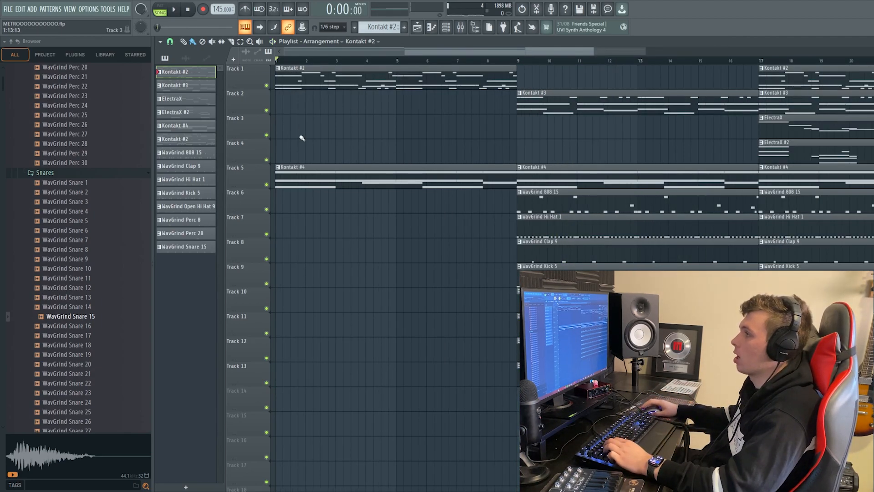
Play the arrangement from bar 9 to check the section where the drums enter.
{"action": "scroll", "coordinate": [346, 141], "scroll_direction": "up", "scroll_amount": 3}
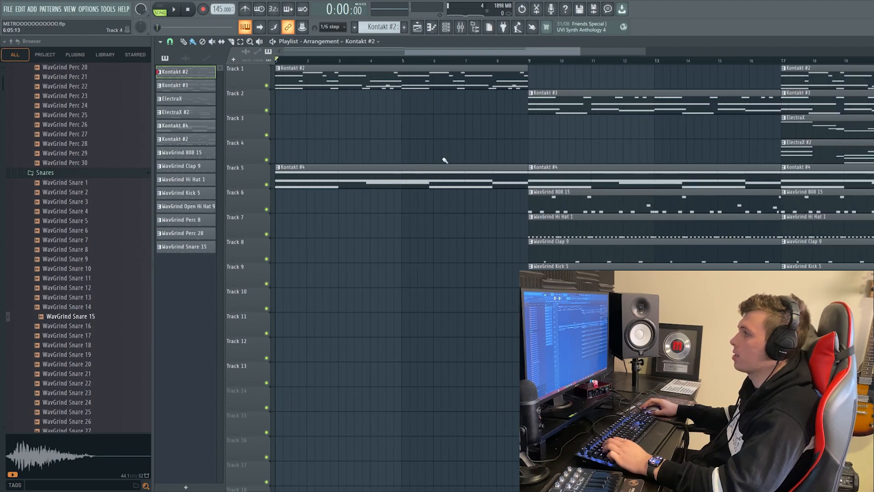
{"action": "scroll", "coordinate": [395, 145], "scroll_direction": "down", "scroll_amount": 1}
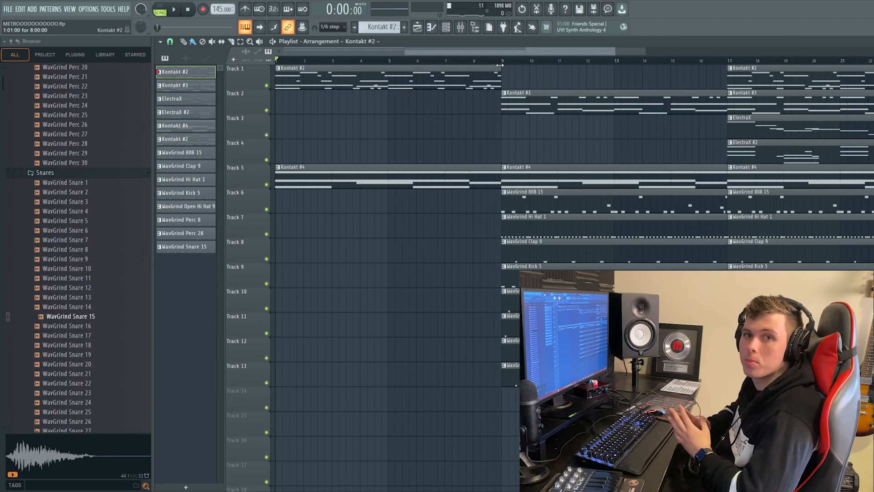
{"action": "scroll", "coordinate": [490, 143], "scroll_direction": "right", "scroll_amount": 1}
{"action": "scroll", "coordinate": [513, 172], "scroll_direction": "right", "scroll_amount": 1}
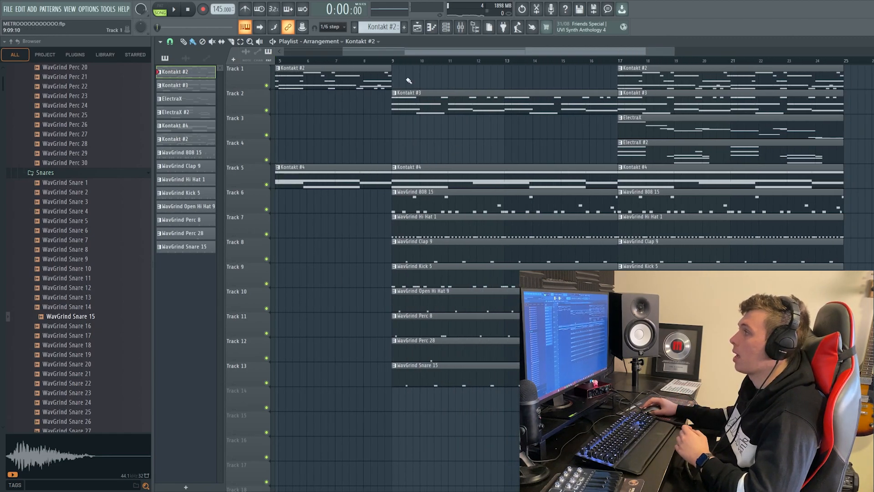
{"action": "left_click", "coordinate": [395, 61]}
{"action": "key", "text": "space"}
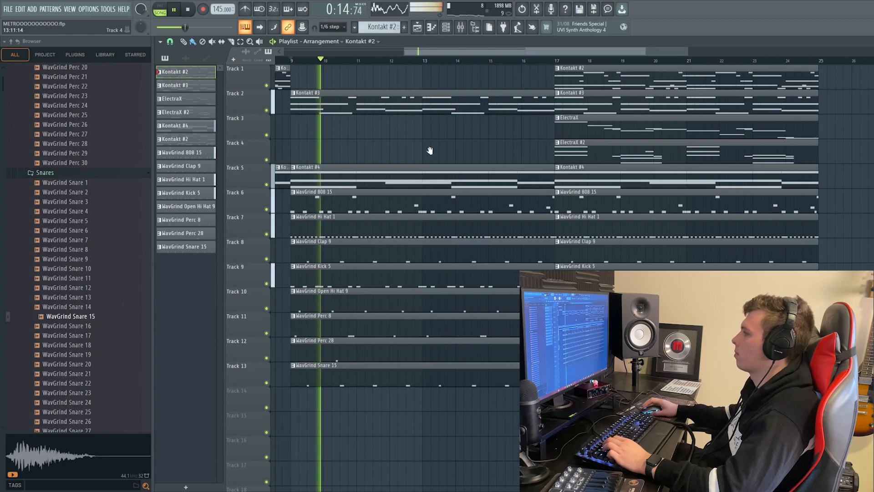
Duplicate the five melody clips at bar 17 to bar 25, then delete the Kontakt #2 and ElectraX #2 clips from bar 17.
{"action": "scroll", "coordinate": [429, 151], "scroll_direction": "down", "scroll_amount": 2}
{"action": "left_click_drag", "start_coordinate": [517, 73], "coordinate": [530, 176]}
{"action": "key", "text": "ctrl+b"}
{"action": "key", "text": "ctrl+d"}
{"action": "right_click", "coordinate": [539, 150]}
{"action": "right_click", "coordinate": [535, 78]}
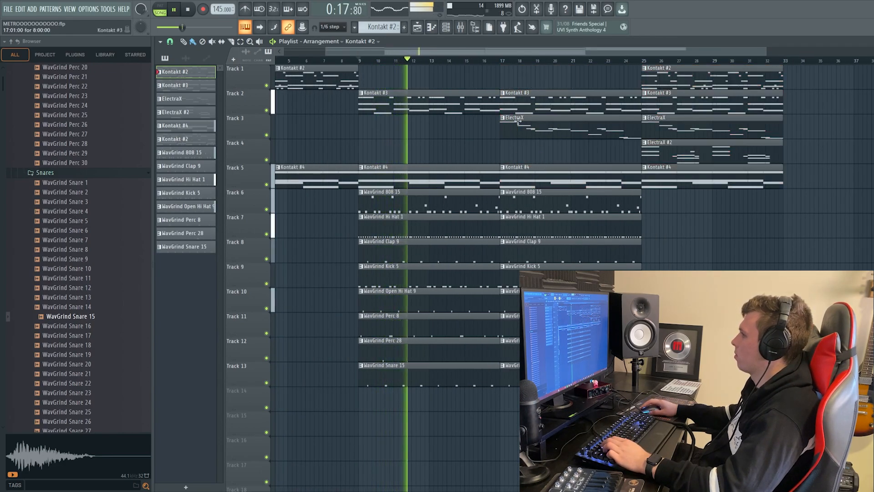
{"action": "scroll", "coordinate": [536, 136], "scroll_direction": "up", "scroll_amount": 2}
{"action": "scroll", "coordinate": [546, 160], "scroll_direction": "up", "scroll_amount": 2}
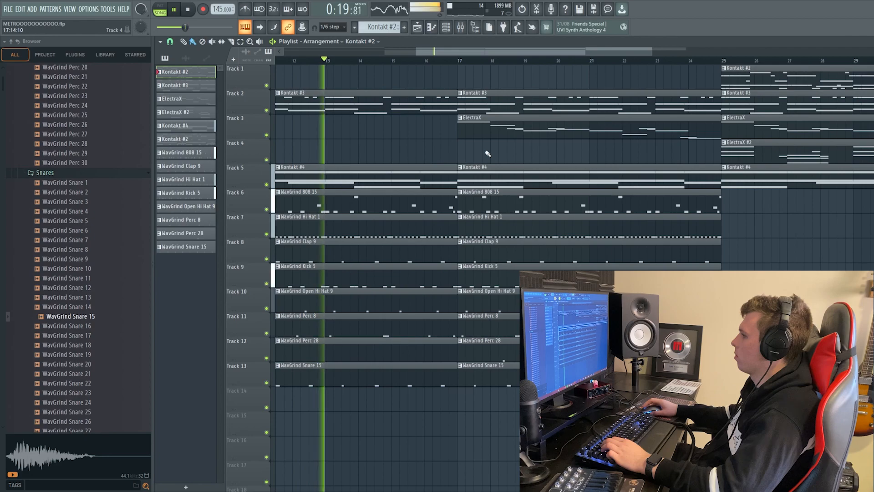
{"action": "scroll", "coordinate": [537, 182], "scroll_direction": "down", "scroll_amount": 2}
{"action": "left_click_drag", "start_coordinate": [469, 224], "coordinate": [454, 224]}
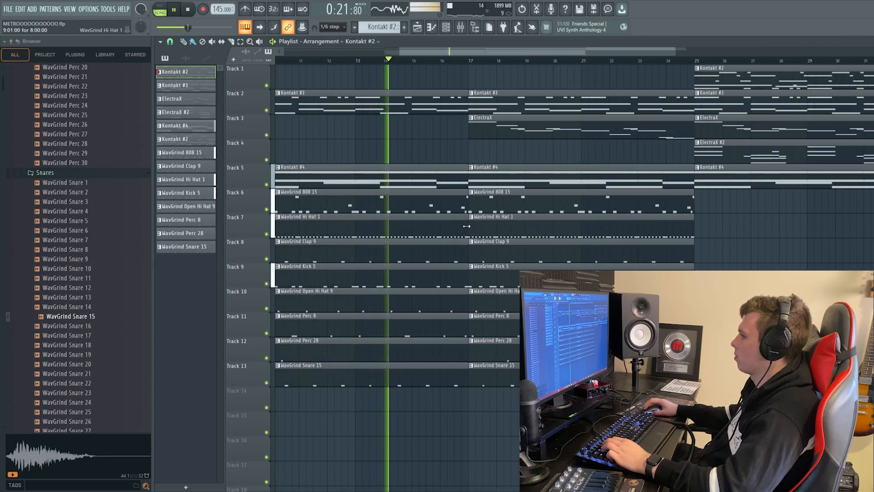
Trim about half a bar off the ends of the WavGrind Hi Hat 1 clips starting at bars 9 and 17.
{"action": "scroll", "coordinate": [458, 225], "scroll_direction": "up", "scroll_amount": 4}
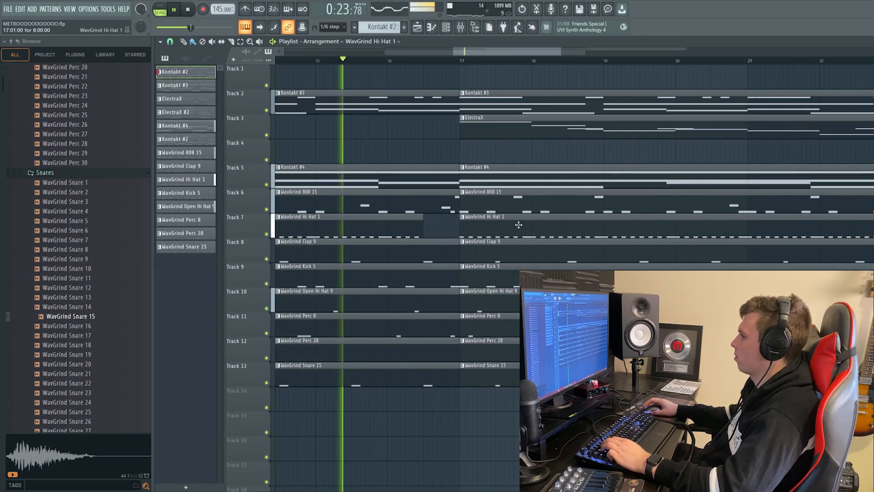
{"action": "scroll", "coordinate": [487, 228], "scroll_direction": "down", "scroll_amount": 2}
{"action": "scroll", "coordinate": [488, 228], "scroll_direction": "down", "scroll_amount": 3}
{"action": "scroll", "coordinate": [487, 228], "scroll_direction": "up", "scroll_amount": 3}
{"action": "left_click_drag", "start_coordinate": [192, 28], "coordinate": [201, 27]}
{"action": "scroll", "coordinate": [509, 223], "scroll_direction": "up", "scroll_amount": 1}
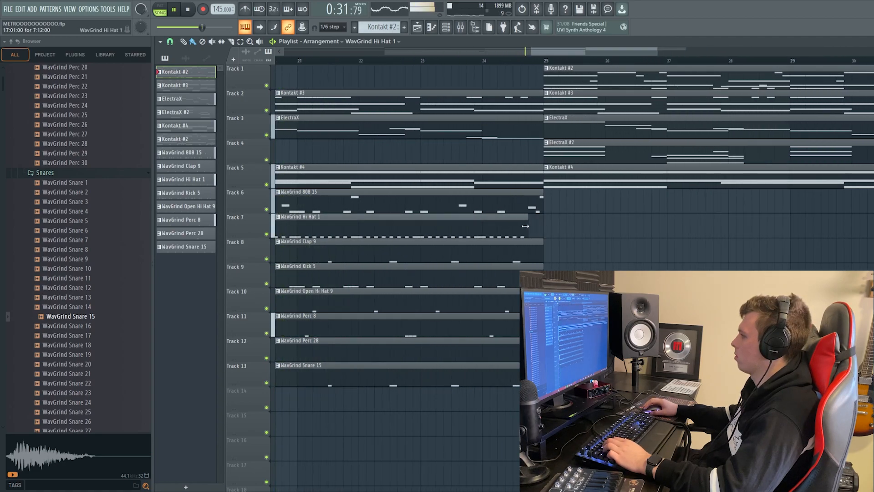
{"action": "scroll", "coordinate": [544, 126], "scroll_direction": "down", "scroll_amount": 3}
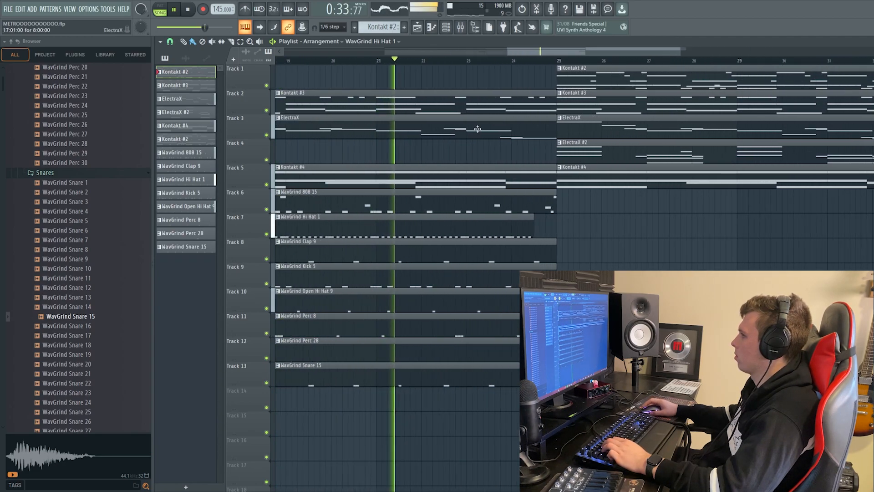
Shorten the bar 17 ElectraX clip so it ends at bar 24, and duplicate the eight drum clips from bar 17 to bar 25.
{"action": "left_click_drag", "start_coordinate": [556, 126], "coordinate": [508, 128]}
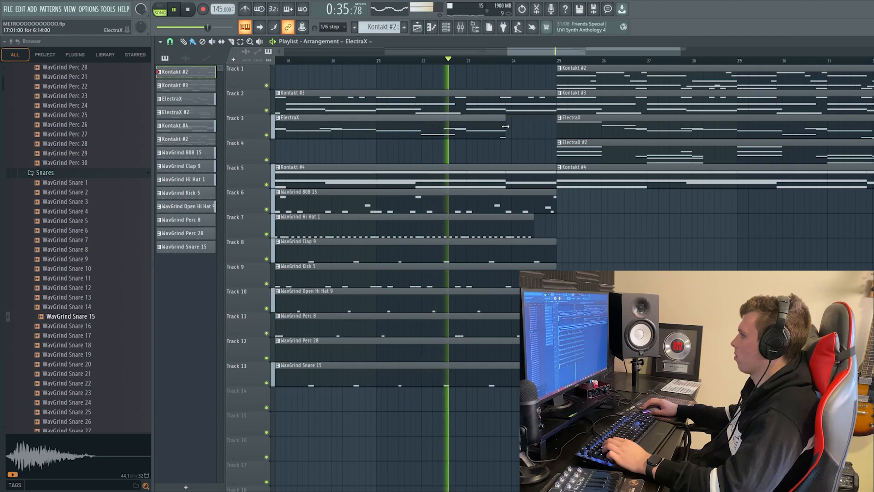
{"action": "left_click_drag", "start_coordinate": [568, 403], "coordinate": [426, 201]}
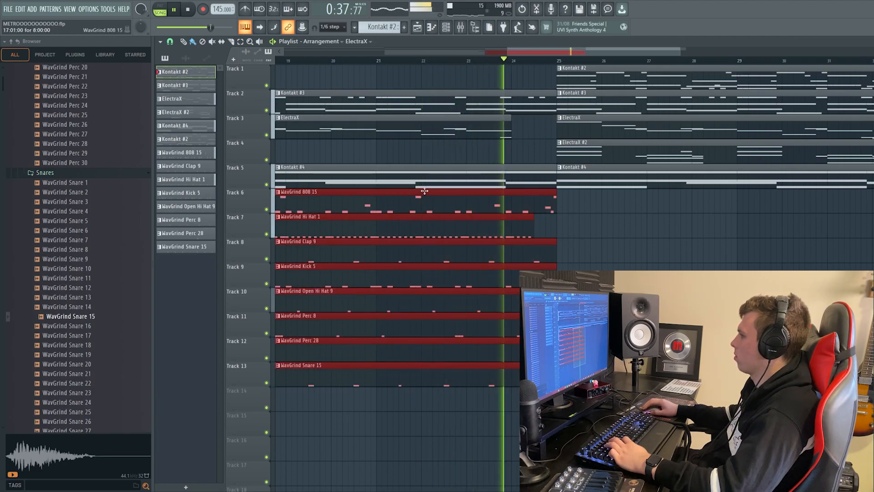
{"action": "key", "text": "ctrl+b"}
{"action": "key", "text": "ctrl+d"}
Trim the start of the WavGrind Hi Hat 1 clip at bar 25 so it begins at bar 26.
{"action": "left_click_drag", "start_coordinate": [498, 234], "coordinate": [525, 227]}
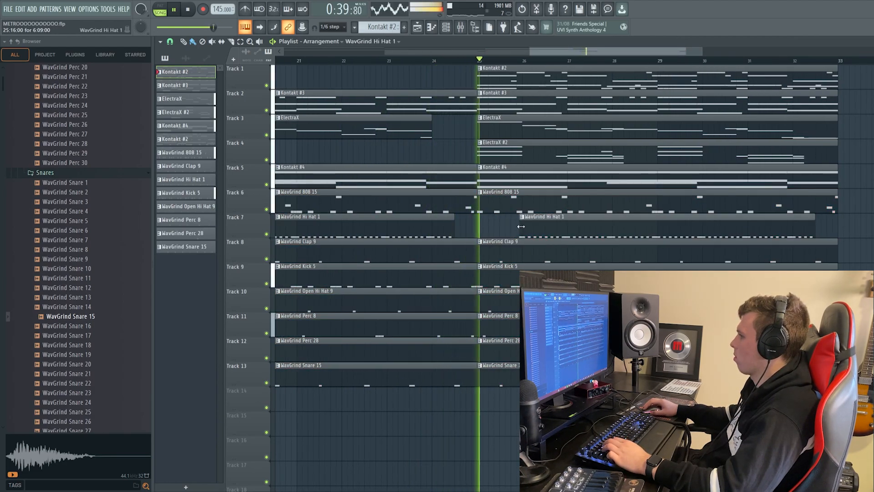
{"action": "scroll", "coordinate": [545, 228], "scroll_direction": "down", "scroll_amount": 3}
{"action": "scroll", "coordinate": [554, 228], "scroll_direction": "up", "scroll_amount": 5}
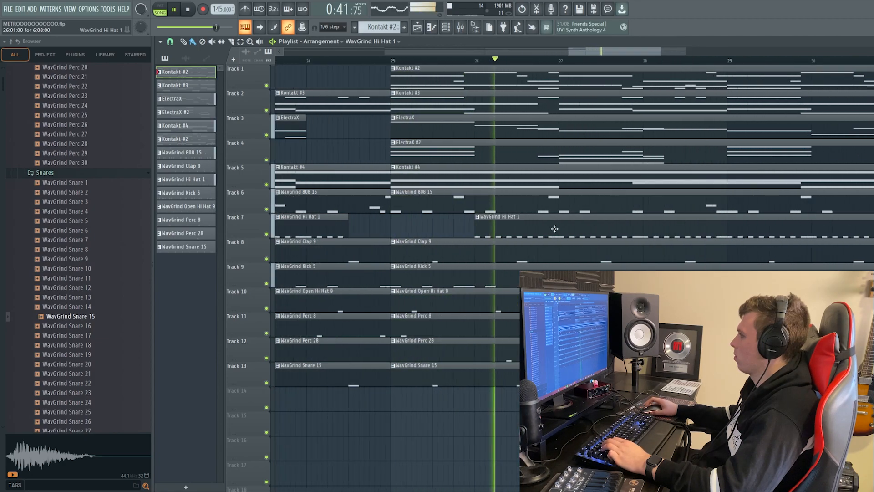
{"action": "left_click_drag", "start_coordinate": [552, 229], "coordinate": [420, 251]}
{"action": "scroll", "coordinate": [420, 251], "scroll_direction": "down", "scroll_amount": 3}
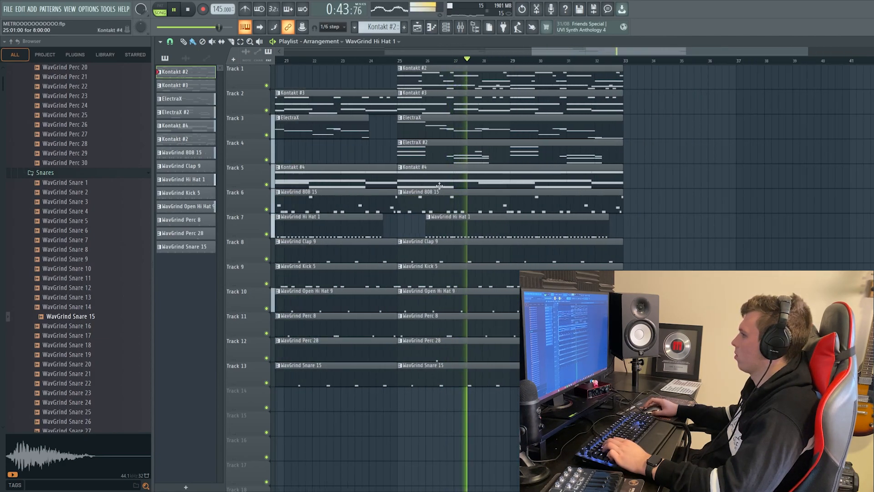
Duplicate all melody and drum clips of the section at bar 25 to bar 33.
{"action": "scroll", "coordinate": [580, 210], "scroll_direction": "down", "scroll_amount": 2}
{"action": "left_click_drag", "start_coordinate": [619, 301], "coordinate": [508, 69]}
{"action": "key", "text": "ctrl+b"}
{"action": "key", "text": "ctrl+d"}
Extend the start of the second chorus's WavGrind Hi Hat 1 clip on Track 7 back to bar 33.
{"action": "scroll", "coordinate": [622, 116], "scroll_direction": "up", "scroll_amount": 2}
{"action": "left_click_drag", "start_coordinate": [583, 120], "coordinate": [421, 149]}
{"action": "scroll", "coordinate": [421, 150], "scroll_direction": "up", "scroll_amount": 1}
{"action": "left_click_drag", "start_coordinate": [579, 148], "coordinate": [473, 167]}
{"action": "scroll", "coordinate": [539, 150], "scroll_direction": "up", "scroll_amount": 1}
{"action": "scroll", "coordinate": [483, 166], "scroll_direction": "down", "scroll_amount": 3}
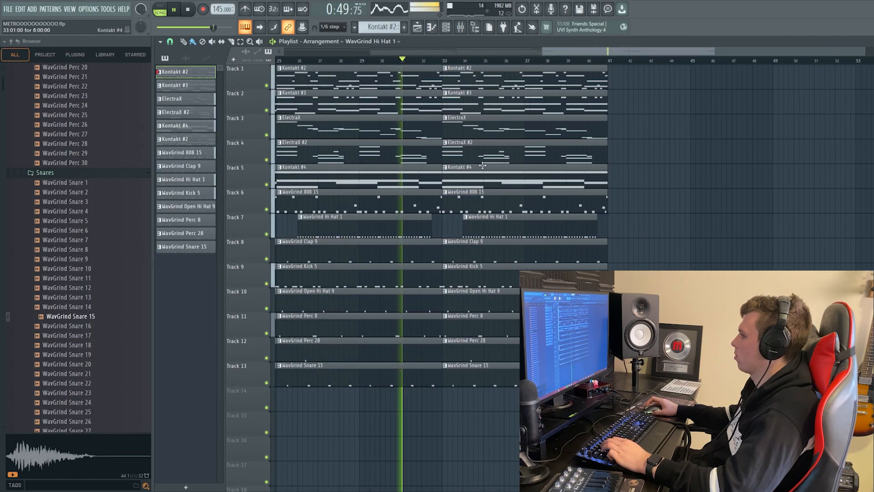
{"action": "scroll", "coordinate": [482, 165], "scroll_direction": "up", "scroll_amount": 2}
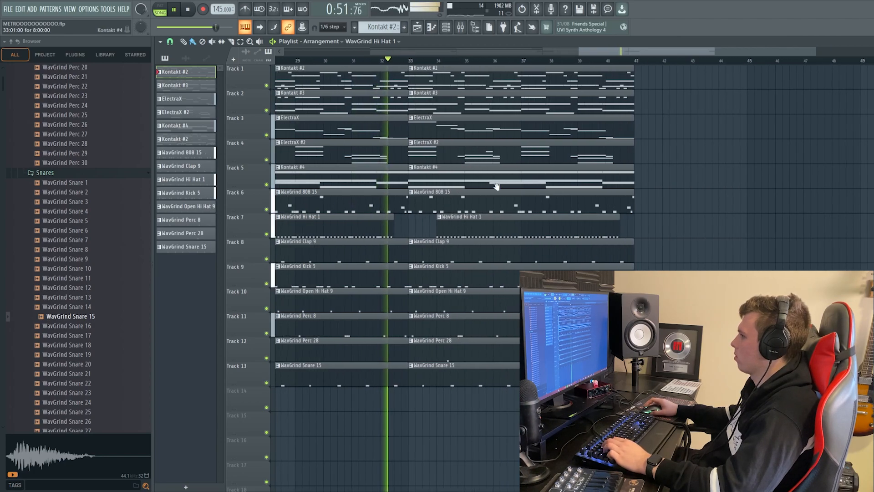
{"action": "left_click_drag", "start_coordinate": [496, 186], "coordinate": [515, 186]}
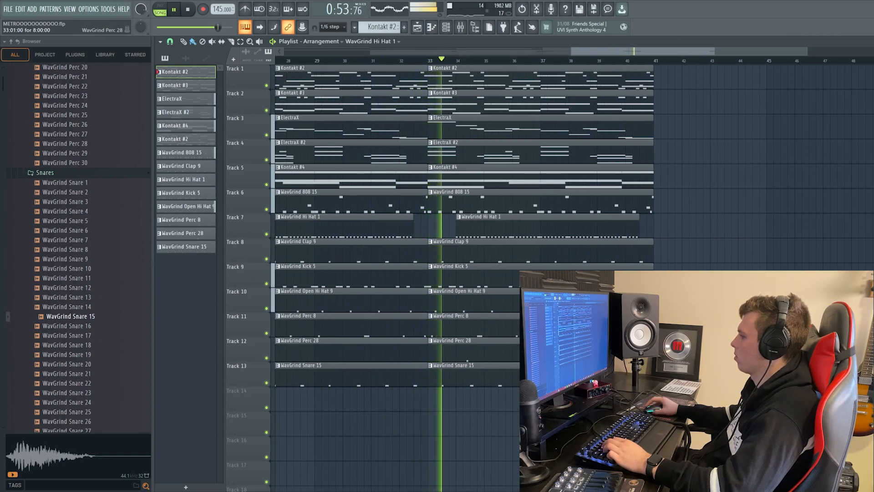
{"action": "left_click_drag", "start_coordinate": [457, 227], "coordinate": [429, 226]}
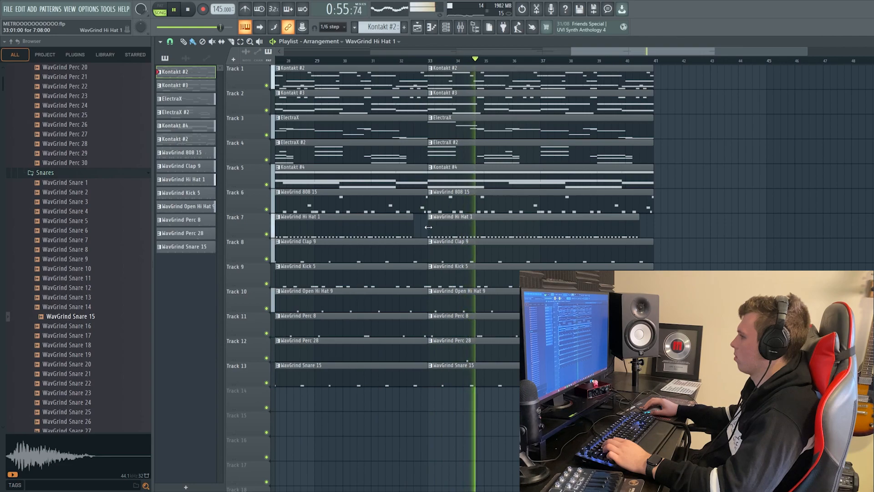
Play the arrangement from bar 24 to check the transition into the section at bar 25.
{"action": "scroll", "coordinate": [545, 249], "scroll_direction": "down", "scroll_amount": 2}
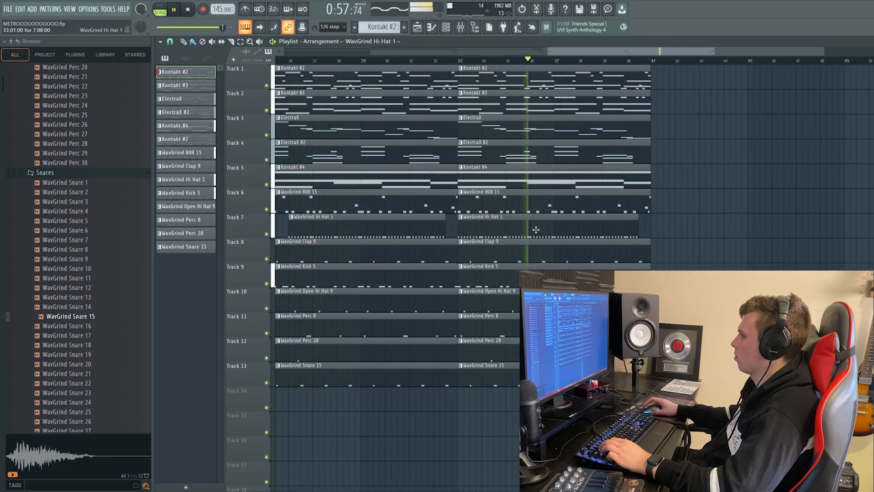
{"action": "left_click_drag", "start_coordinate": [411, 224], "coordinate": [603, 226]}
{"action": "key", "text": "space"}
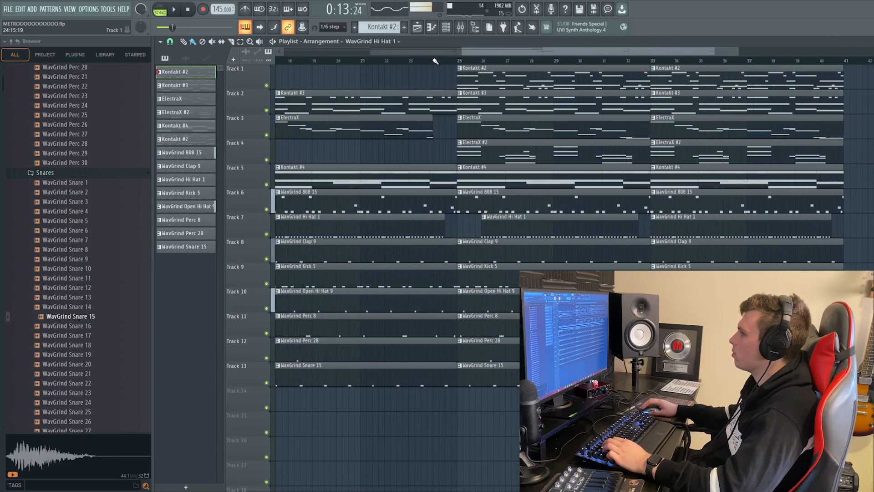
{"action": "left_click", "coordinate": [434, 61]}
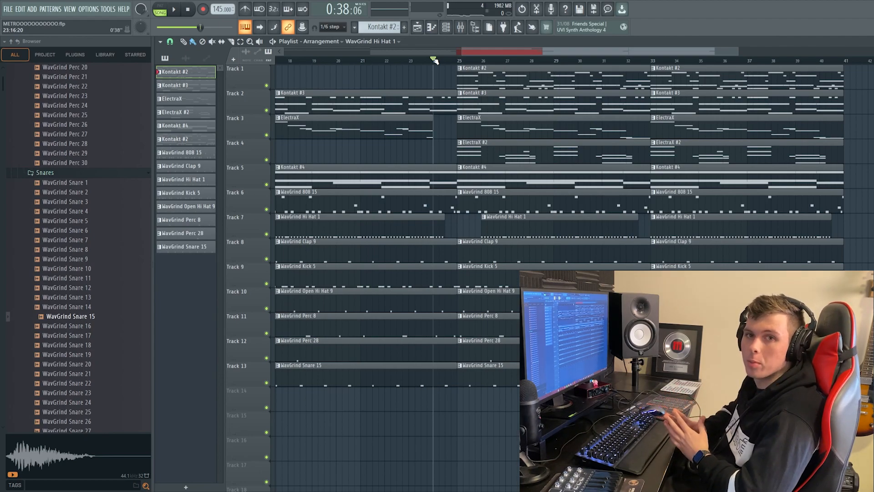
{"action": "scroll", "coordinate": [435, 60], "scroll_direction": "up", "scroll_amount": 3}
{"action": "left_click", "coordinate": [415, 60]}
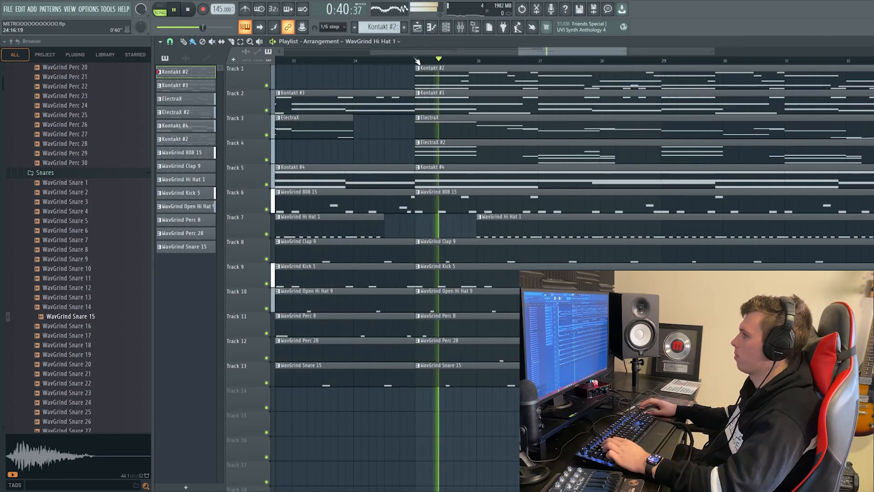
{"action": "scroll", "coordinate": [480, 106], "scroll_direction": "up", "scroll_amount": 1}
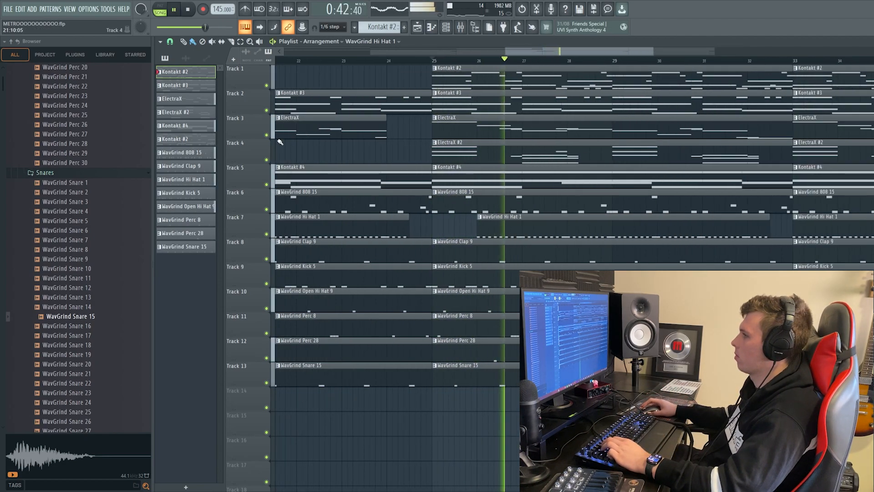
Solo Track 3 to hear the ElectraX melody alone, restore the other tracks and stop playback.
{"action": "right_click", "coordinate": [266, 135]}
{"action": "scroll", "coordinate": [456, 138], "scroll_direction": "down", "scroll_amount": 4}
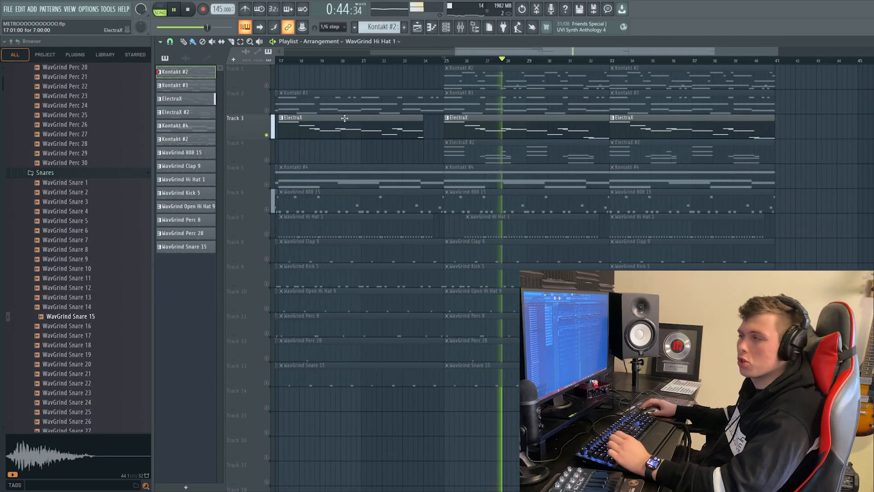
{"action": "right_click", "coordinate": [267, 136]}
{"action": "key", "text": "space"}
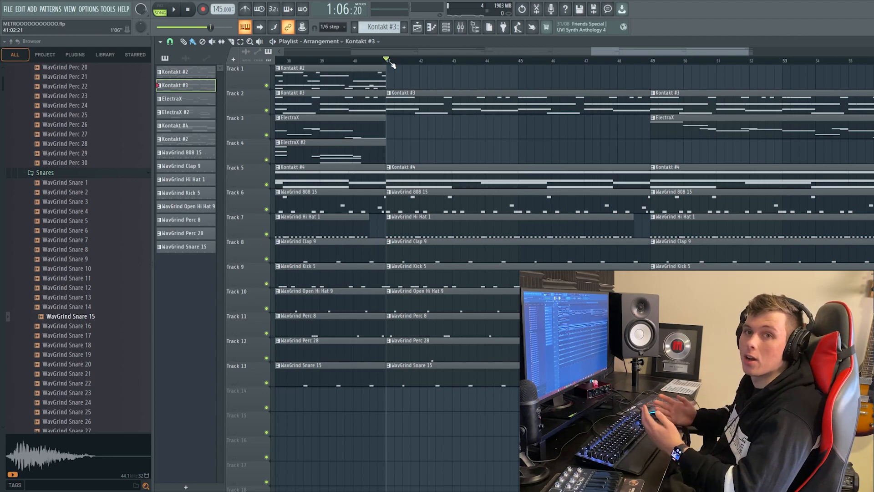
Play the section from bar 41 to check how the stripped-back melody sounds.
{"action": "key", "text": "space"}
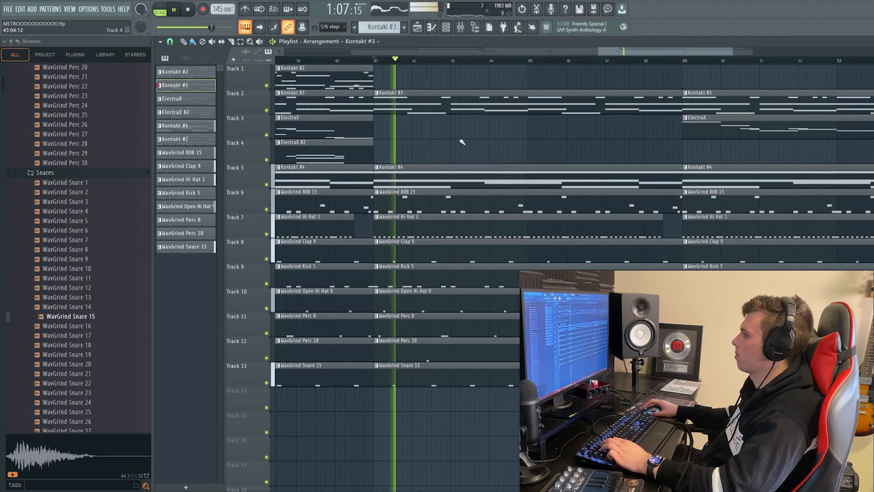
{"action": "scroll", "coordinate": [478, 152], "scroll_direction": "down", "scroll_amount": 2}
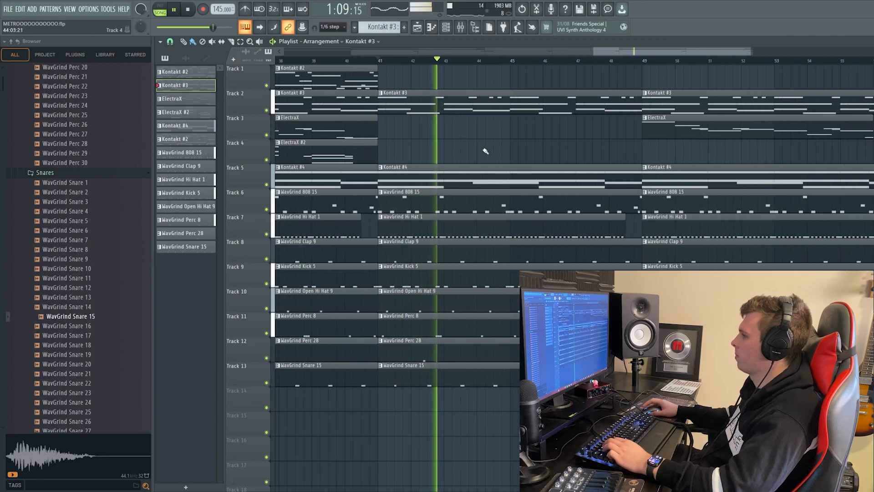
{"action": "scroll", "coordinate": [486, 152], "scroll_direction": "up", "scroll_amount": 2}
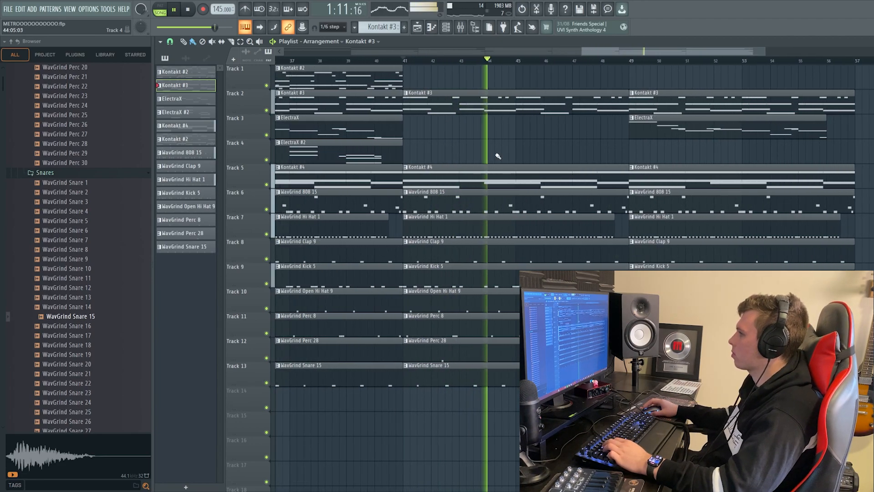
{"action": "key", "text": "space"}
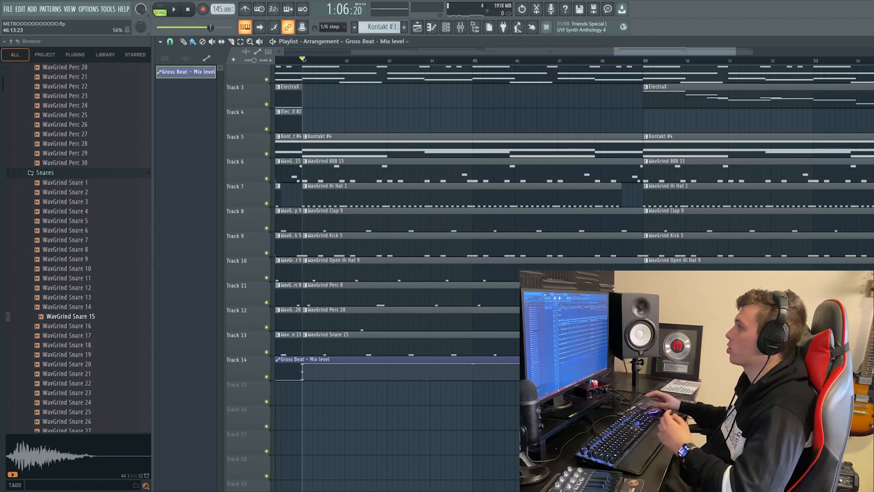
Play the section from bar 41 to check the Gross Beat mix level automation and save the project.
{"action": "scroll", "coordinate": [523, 370], "scroll_direction": "down", "scroll_amount": 3}
{"action": "scroll", "coordinate": [468, 194], "scroll_direction": "up", "scroll_amount": 2}
{"action": "scroll", "coordinate": [462, 132], "scroll_direction": "up", "scroll_amount": 2}
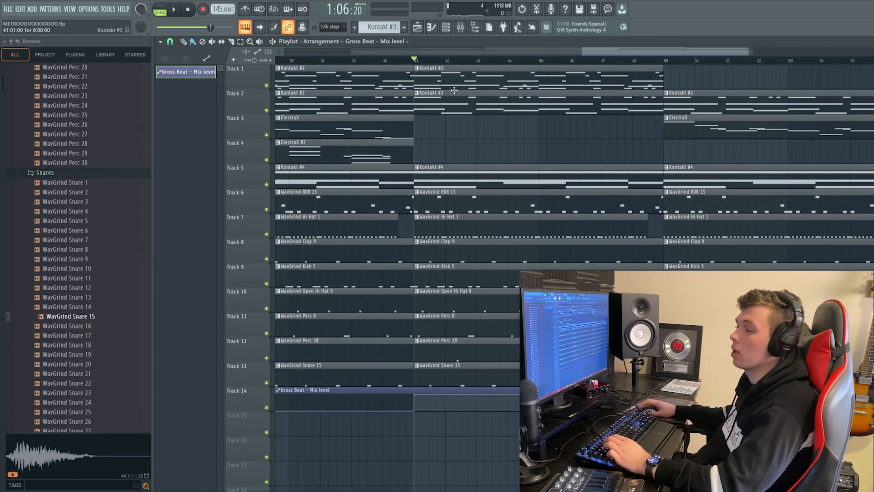
{"action": "key", "text": "space"}
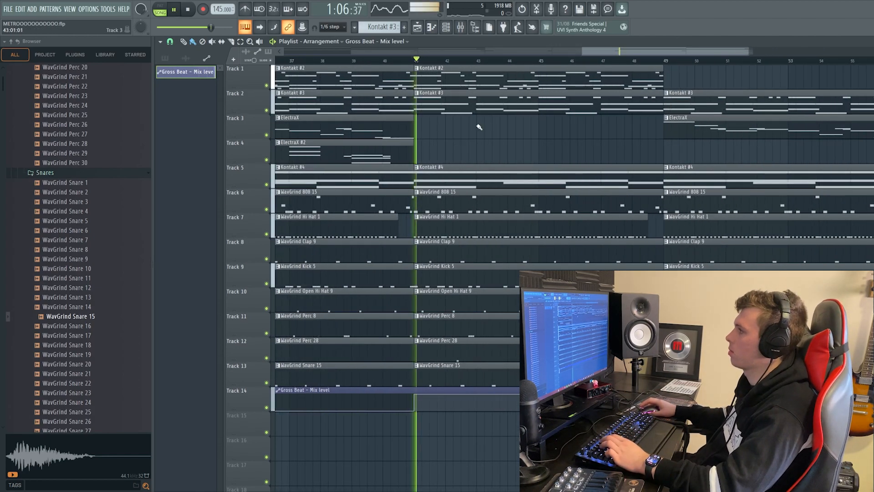
{"action": "scroll", "coordinate": [504, 148], "scroll_direction": "up", "scroll_amount": 2}
{"action": "scroll", "coordinate": [503, 149], "scroll_direction": "down", "scroll_amount": 2}
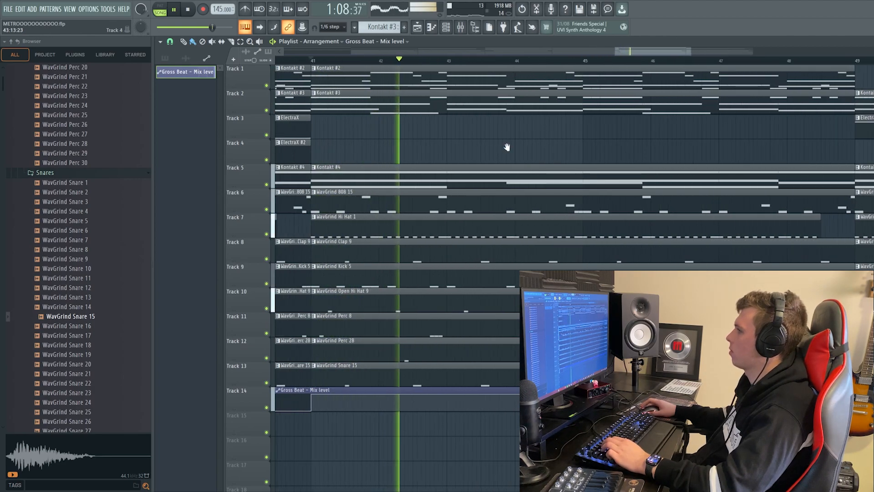
{"action": "scroll", "coordinate": [524, 150], "scroll_direction": "right", "scroll_amount": 3}
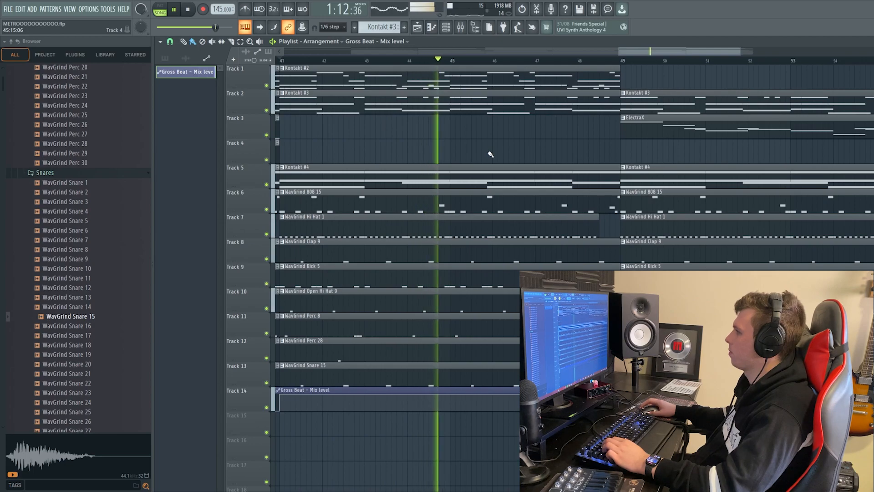
{"action": "key", "text": "ctrl+s"}
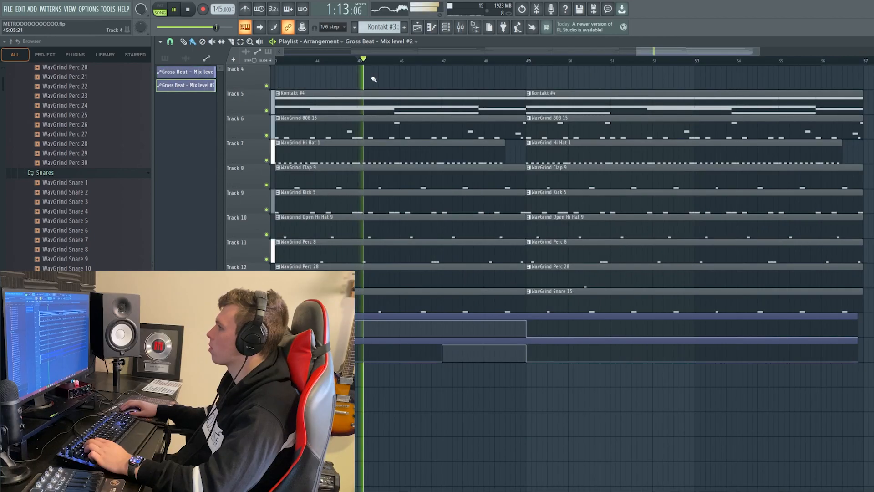
Listen to the section leading into bar 49 with both Gross Beat automations, replaying it from bar 47.
{"action": "scroll", "coordinate": [572, 271], "scroll_direction": "down", "scroll_amount": 2}
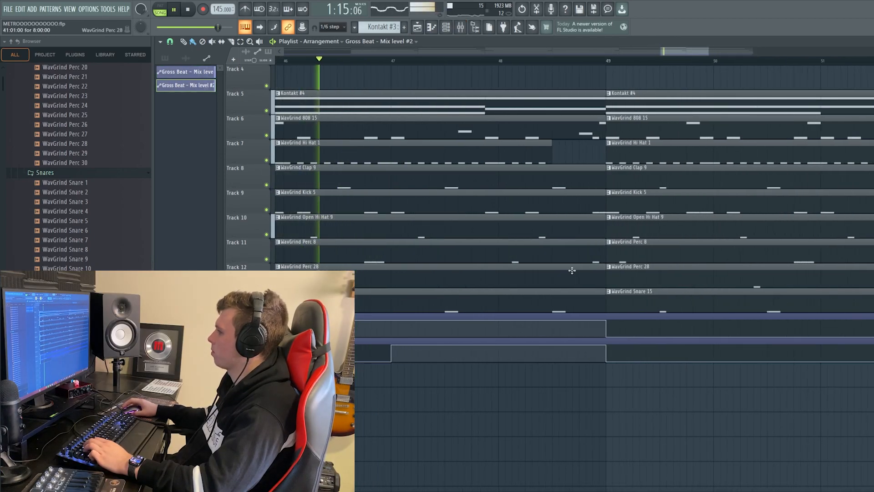
{"action": "scroll", "coordinate": [592, 271], "scroll_direction": "up", "scroll_amount": 4}
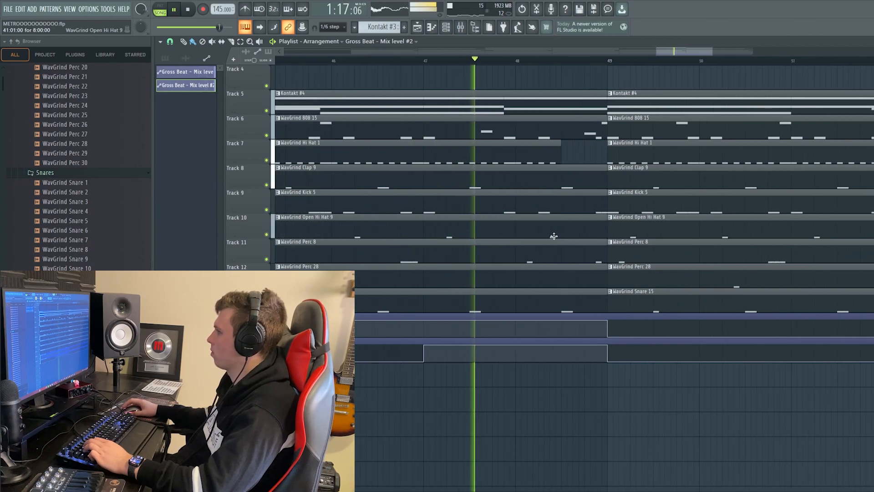
{"action": "scroll", "coordinate": [607, 272], "scroll_direction": "down", "scroll_amount": 4}
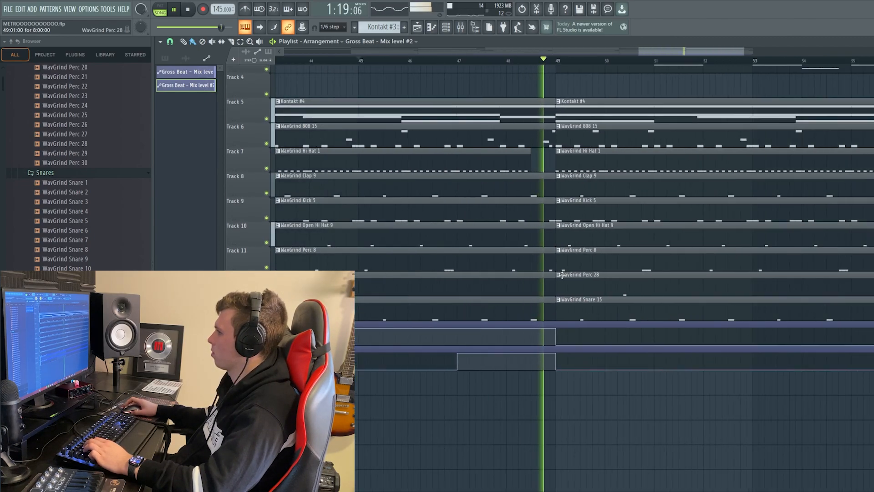
{"action": "left_click", "coordinate": [460, 61]}
{"action": "scroll", "coordinate": [492, 228], "scroll_direction": "up", "scroll_amount": 4}
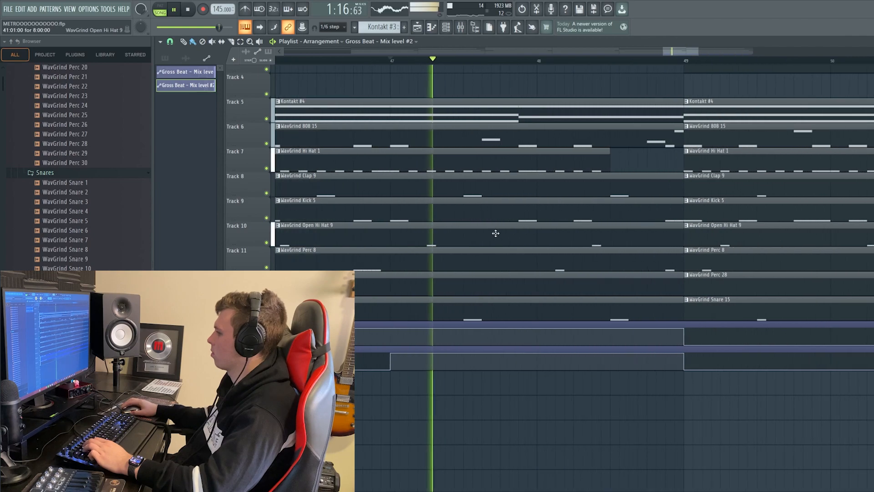
{"action": "scroll", "coordinate": [640, 297], "scroll_direction": "right", "scroll_amount": 2}
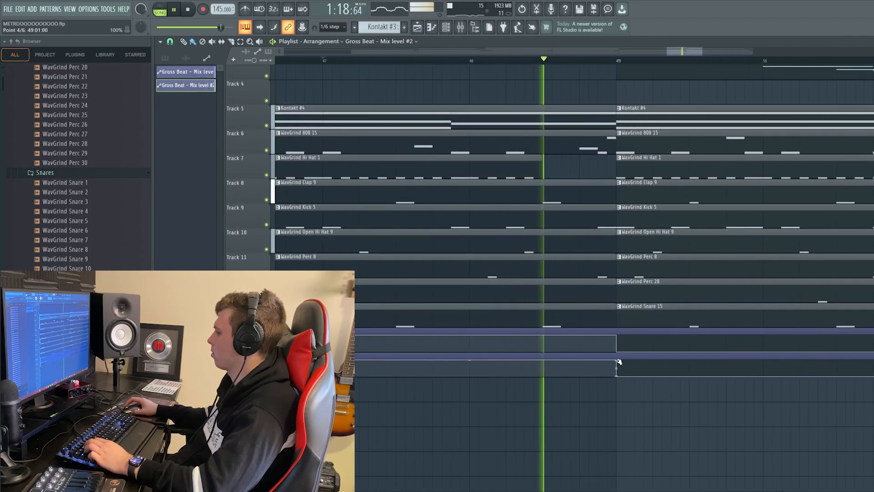
Reshape the drop at bar 49 in the Gross Beat - Mix level #2 automation into a curved descent and replay it.
{"action": "scroll", "coordinate": [637, 370], "scroll_direction": "up", "scroll_amount": 2}
{"action": "key", "text": "space"}
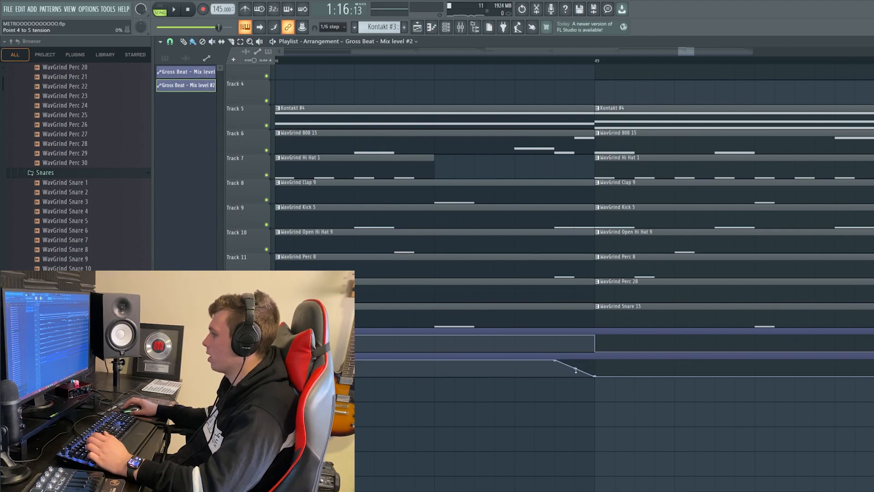
{"action": "key", "text": "space"}
{"action": "scroll", "coordinate": [511, 145], "scroll_direction": "up", "scroll_amount": 2}
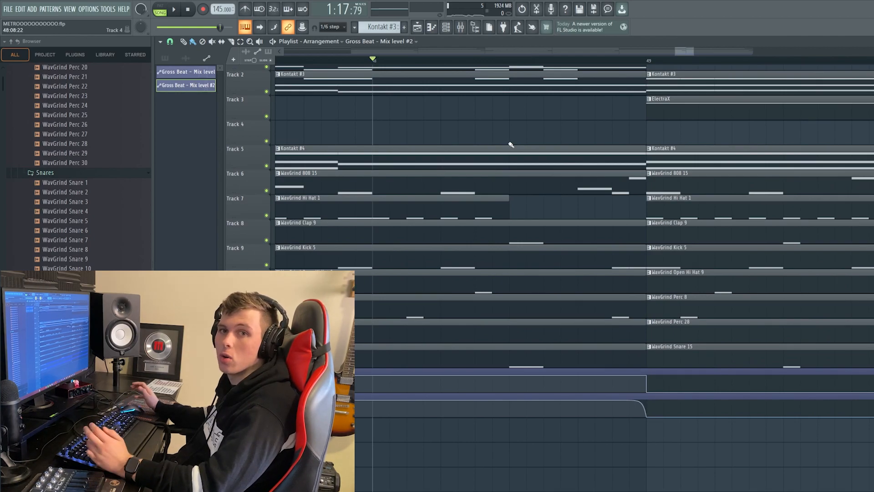
Play the section leading into bar 49 to check the drop in the Gross Beat - Mix level #2 automation.
{"action": "key", "text": "space"}
{"action": "scroll", "coordinate": [524, 114], "scroll_direction": "down", "scroll_amount": 1}
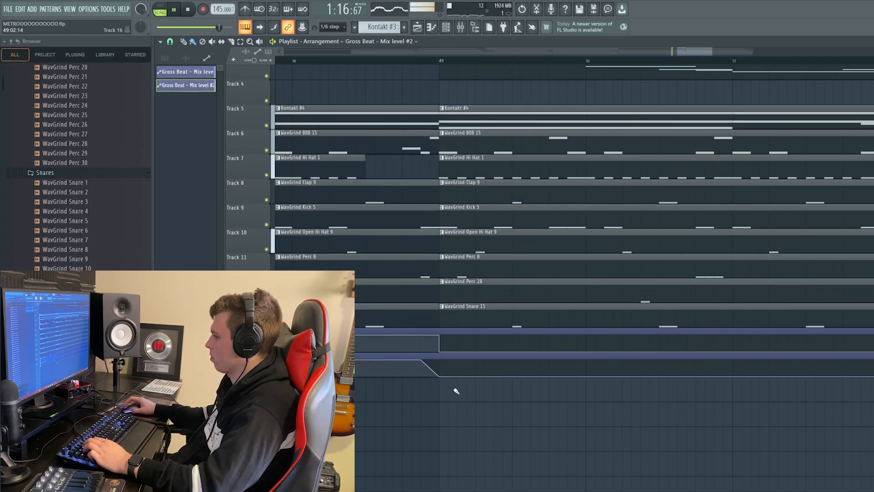
{"action": "scroll", "coordinate": [564, 364], "scroll_direction": "up", "scroll_amount": 2}
{"action": "scroll", "coordinate": [492, 403], "scroll_direction": "up", "scroll_amount": 1}
{"action": "left_click_drag", "start_coordinate": [492, 404], "coordinate": [577, 380]}
{"action": "scroll", "coordinate": [579, 380], "scroll_direction": "down", "scroll_amount": 2}
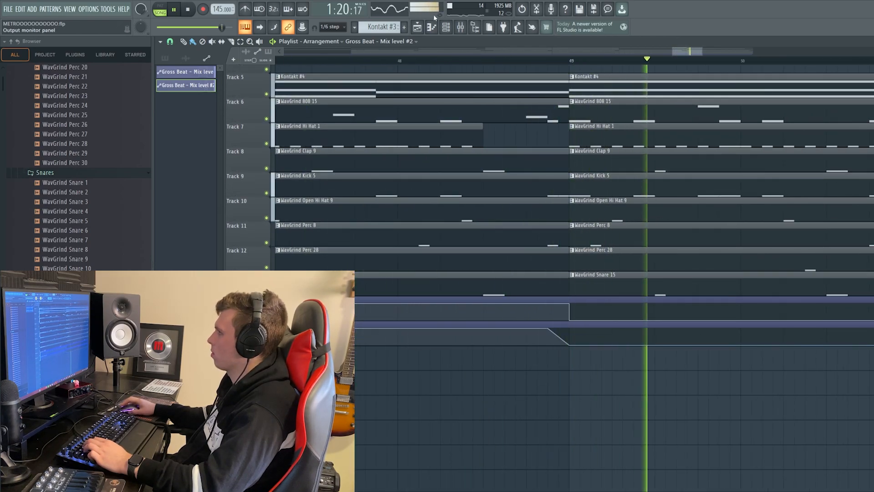
Set up Gross Beat with the Complex 7 time preset on the soloed Kontakt #4 mixer track and audition it from bar 47.
{"action": "key", "text": "F9"}
{"action": "key", "text": "space"}
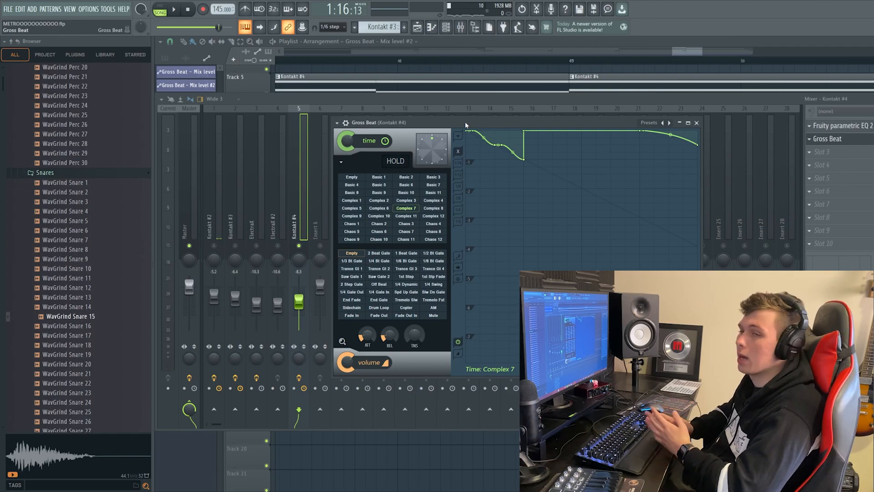
{"action": "key", "text": "space"}
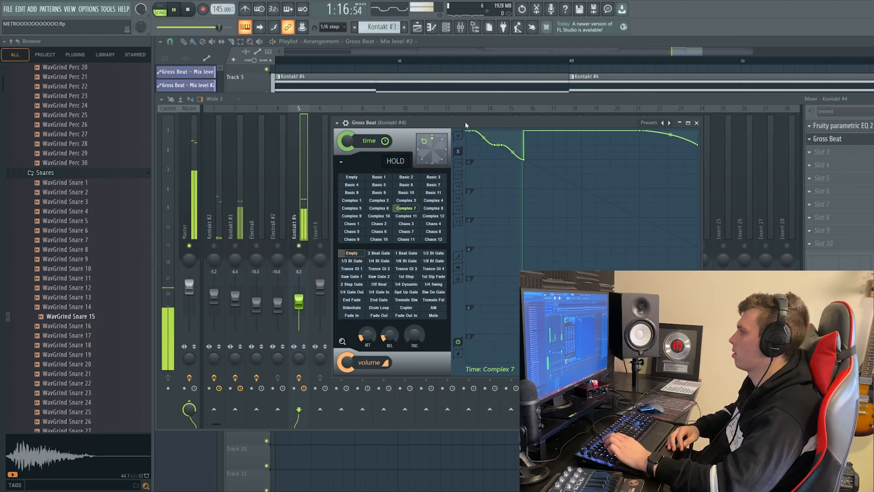
{"action": "left_click_drag", "start_coordinate": [465, 122], "coordinate": [469, 133]}
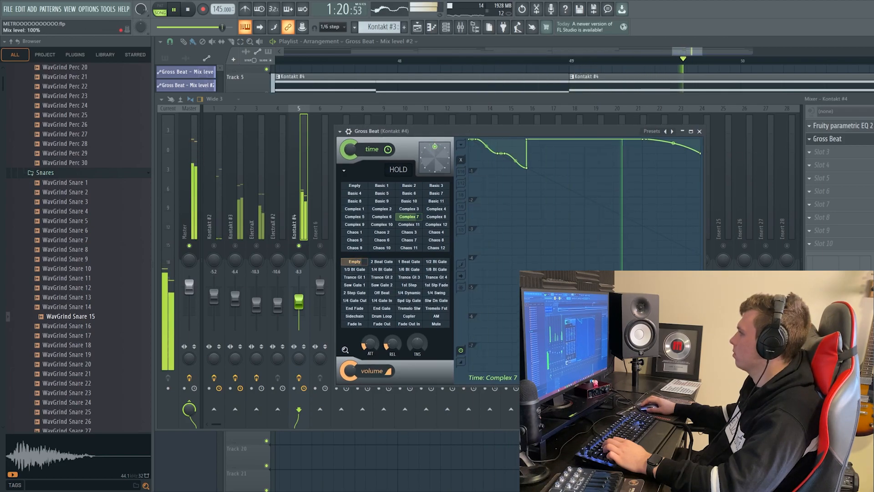
{"action": "key", "text": "space"}
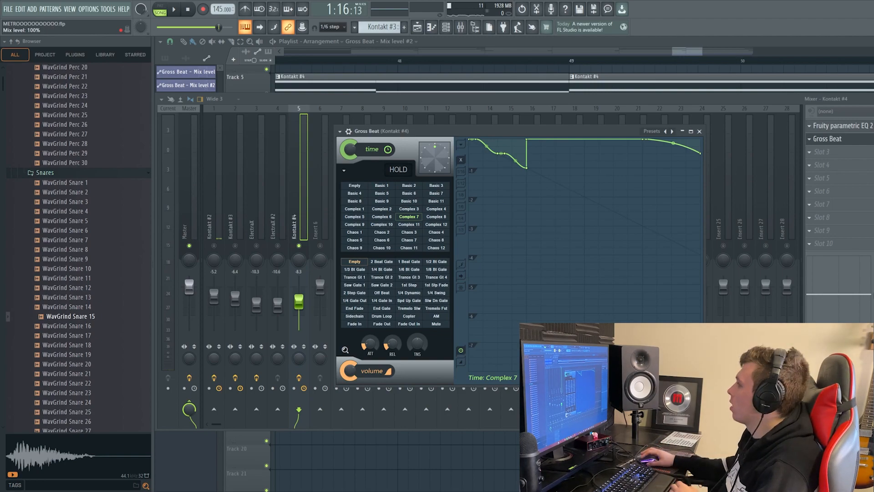
Close Gross Beat, set its mix level on Kontakt #4 to 0%, and create an automation clip for that level.
{"action": "key", "text": "Escape"}
{"action": "right_click", "coordinate": [872, 139]}
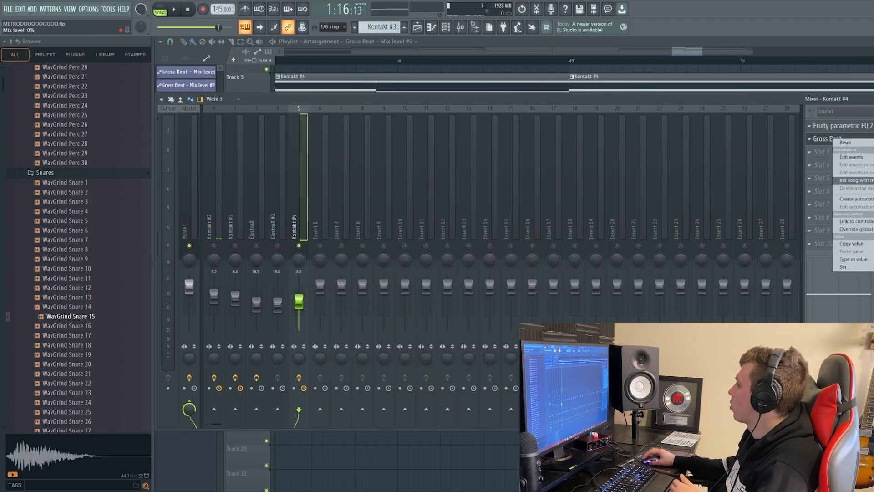
{"action": "left_click", "coordinate": [865, 199]}
Raise the Gross Beat - Mix level #3 automation at bar 33 and drop it straight back down at bar 37.
{"action": "left_click_drag", "start_coordinate": [304, 52], "coordinate": [332, 54]}
{"action": "scroll", "coordinate": [515, 239], "scroll_direction": "down", "scroll_amount": 2}
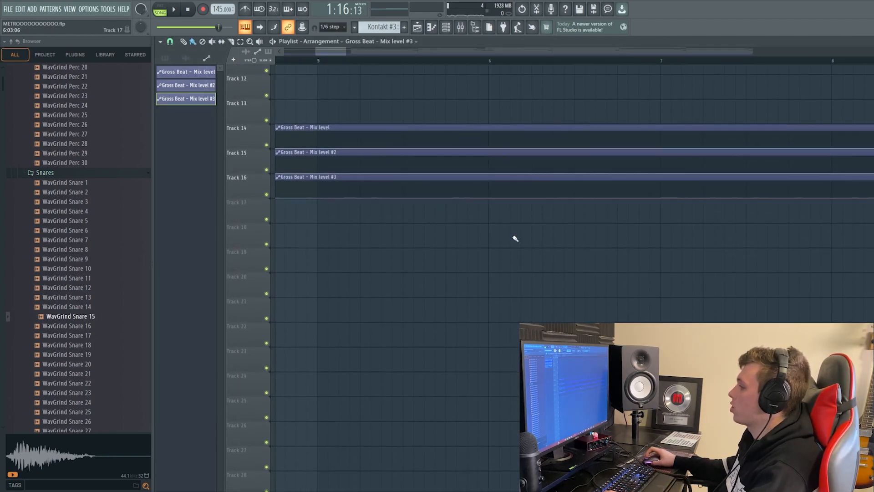
{"action": "scroll", "coordinate": [512, 227], "scroll_direction": "down", "scroll_amount": 6}
{"action": "scroll", "coordinate": [390, 283], "scroll_direction": "up", "scroll_amount": 1}
{"action": "scroll", "coordinate": [391, 283], "scroll_direction": "down", "scroll_amount": 3}
{"action": "scroll", "coordinate": [501, 272], "scroll_direction": "up", "scroll_amount": 3}
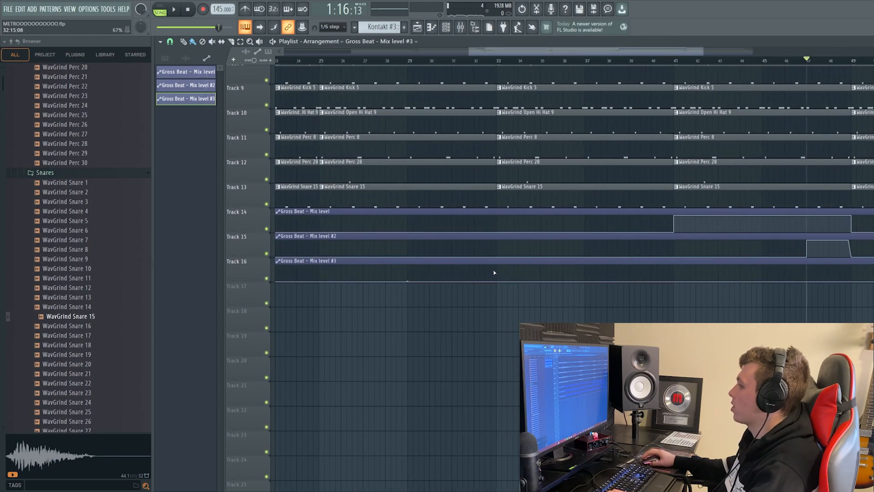
{"action": "scroll", "coordinate": [486, 277], "scroll_direction": "up", "scroll_amount": 2}
{"action": "mouse_move", "coordinate": [514, 278]}
{"action": "left_mouse_down"}
{"action": "mouse_move", "coordinate": [514, 288]}
{"action": "mouse_move", "coordinate": [515, 262]}
{"action": "left_mouse_up"}
{"action": "left_click_drag", "start_coordinate": [609, 303], "coordinate": [532, 307]}
{"action": "left_click_drag", "start_coordinate": [632, 278], "coordinate": [627, 318]}
Play the section from bar 36 to check the Gross Beat - Mix level #3 drop at bar 37.
{"action": "key", "text": "space"}
{"action": "scroll", "coordinate": [645, 162], "scroll_direction": "up", "scroll_amount": 3}
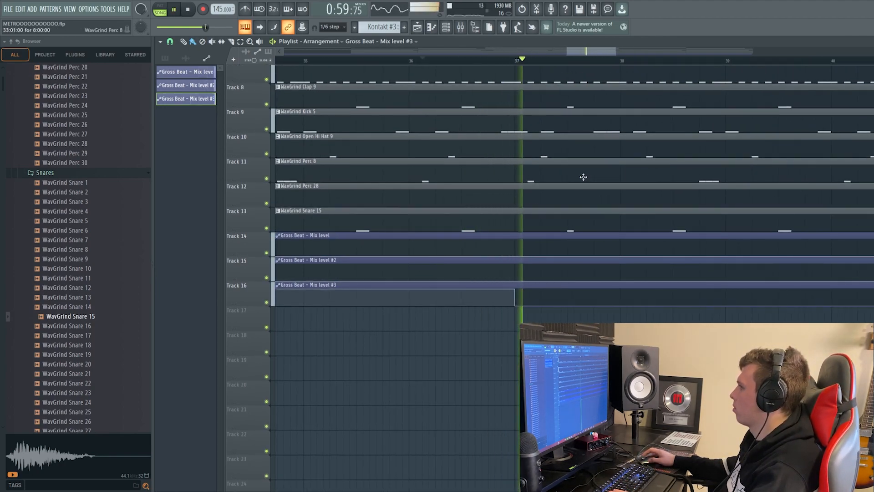
{"action": "scroll", "coordinate": [583, 177], "scroll_direction": "down", "scroll_amount": 3}
Stop playback and unsolo the Kontakt #4 mixer track so every track is enabled again.
{"action": "key", "text": "F9"}
{"action": "key", "text": "space"}
{"action": "right_click", "coordinate": [299, 246]}
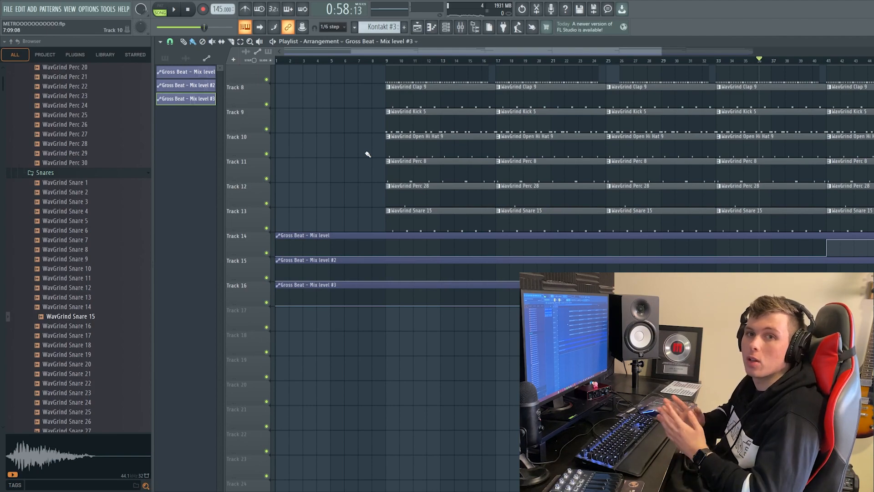
{"action": "scroll", "coordinate": [318, 132], "scroll_direction": "up", "scroll_amount": 7}
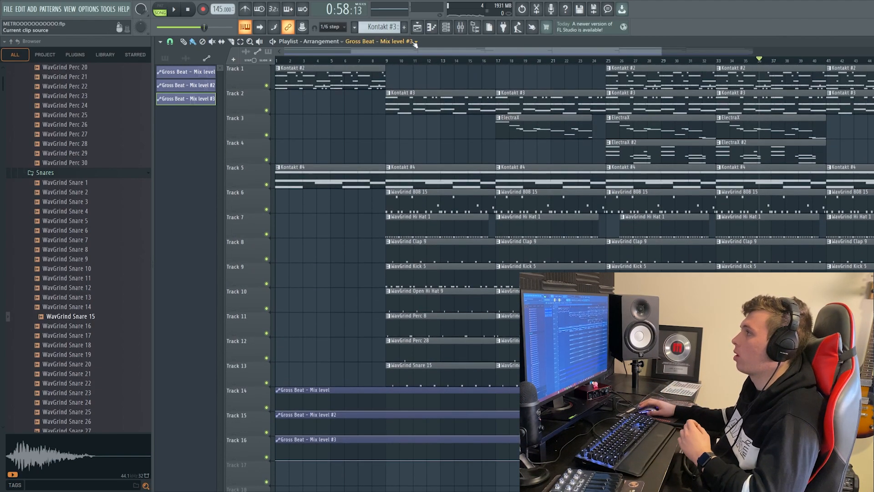
{"action": "left_click", "coordinate": [460, 27]}
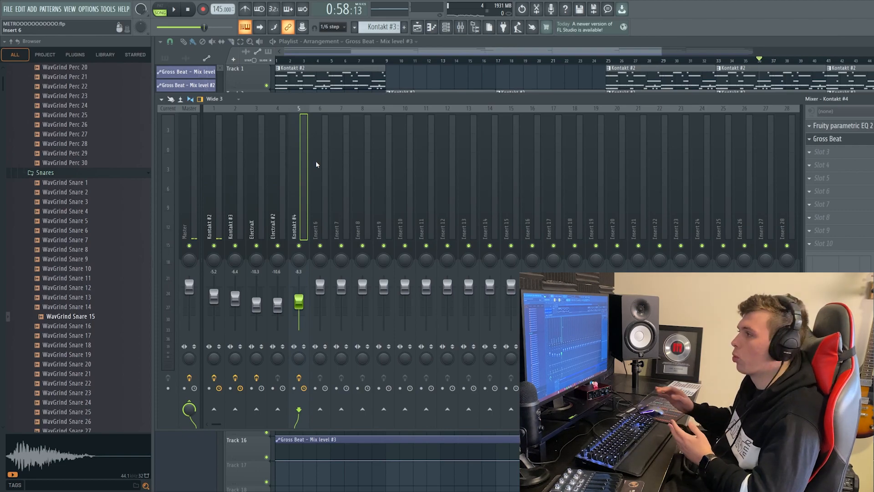
{"action": "key", "text": "F9"}
{"action": "scroll", "coordinate": [404, 315], "scroll_direction": "down", "scroll_amount": 4}
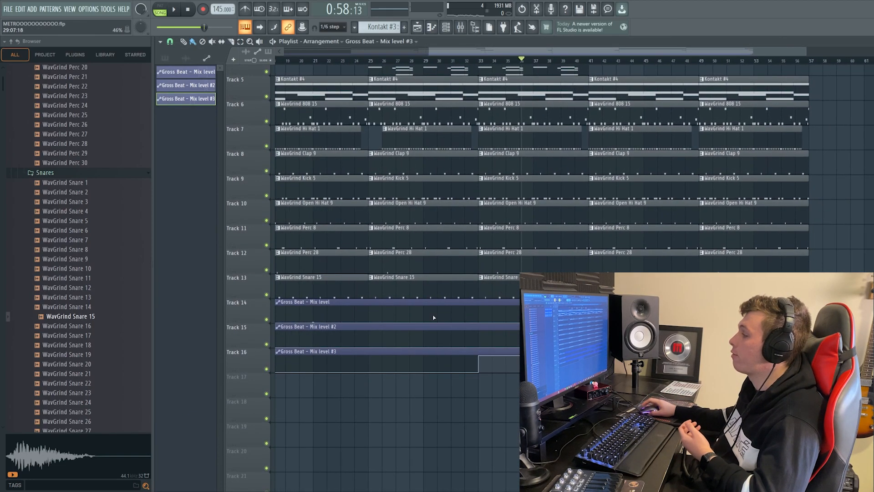